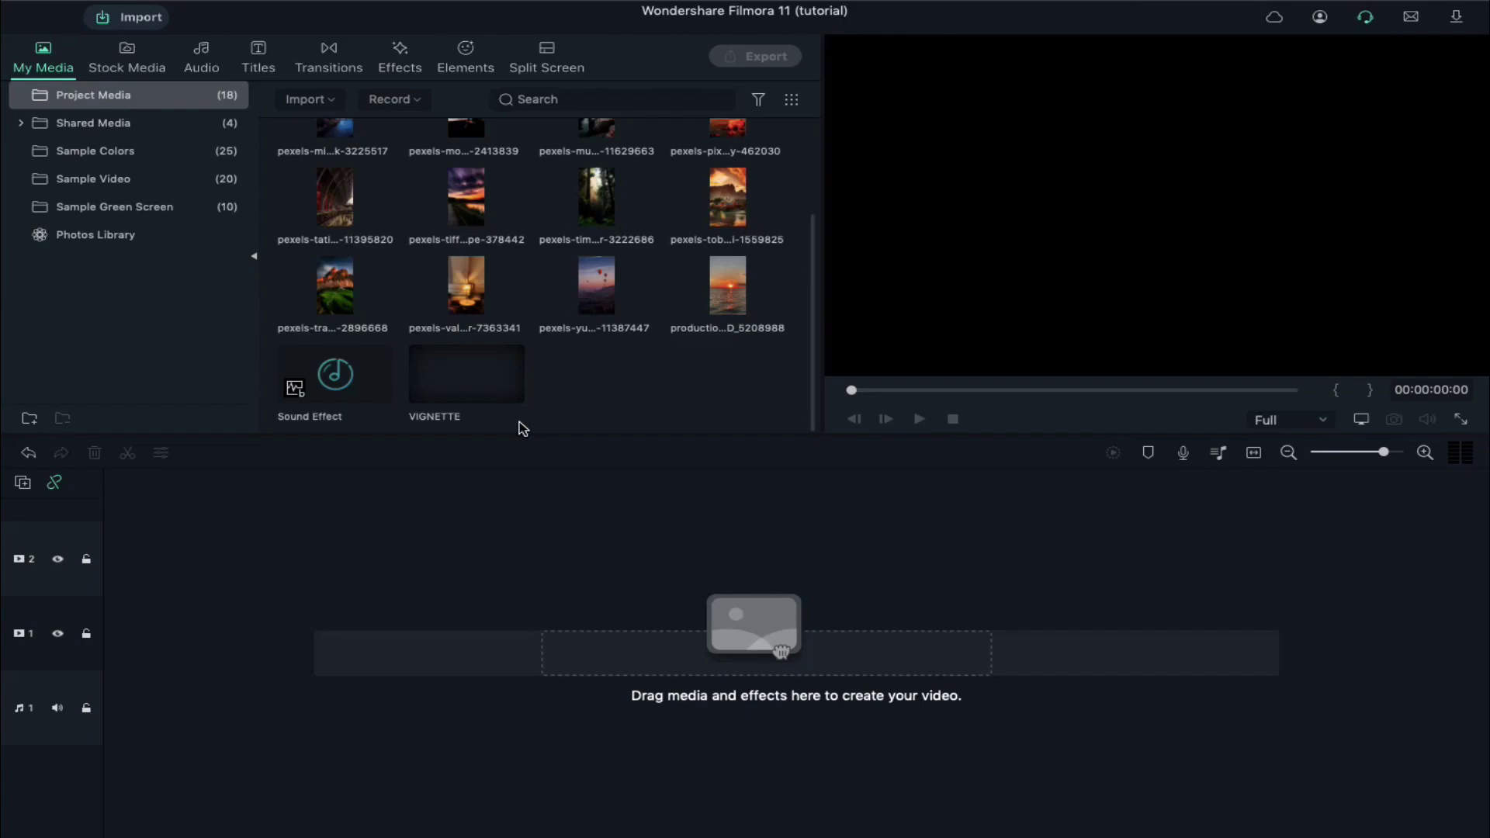
# Step: Show Filmora's Editing preferences, where photo, transition and effect durations default to 5 seconds
pyautogui.click(520, 422)
pyautogui.click(648, 402)
# Step: Change the default photo duration to 2 seconds and transition duration to 2 frames, then close Preferences
pyautogui.press('super+comma')
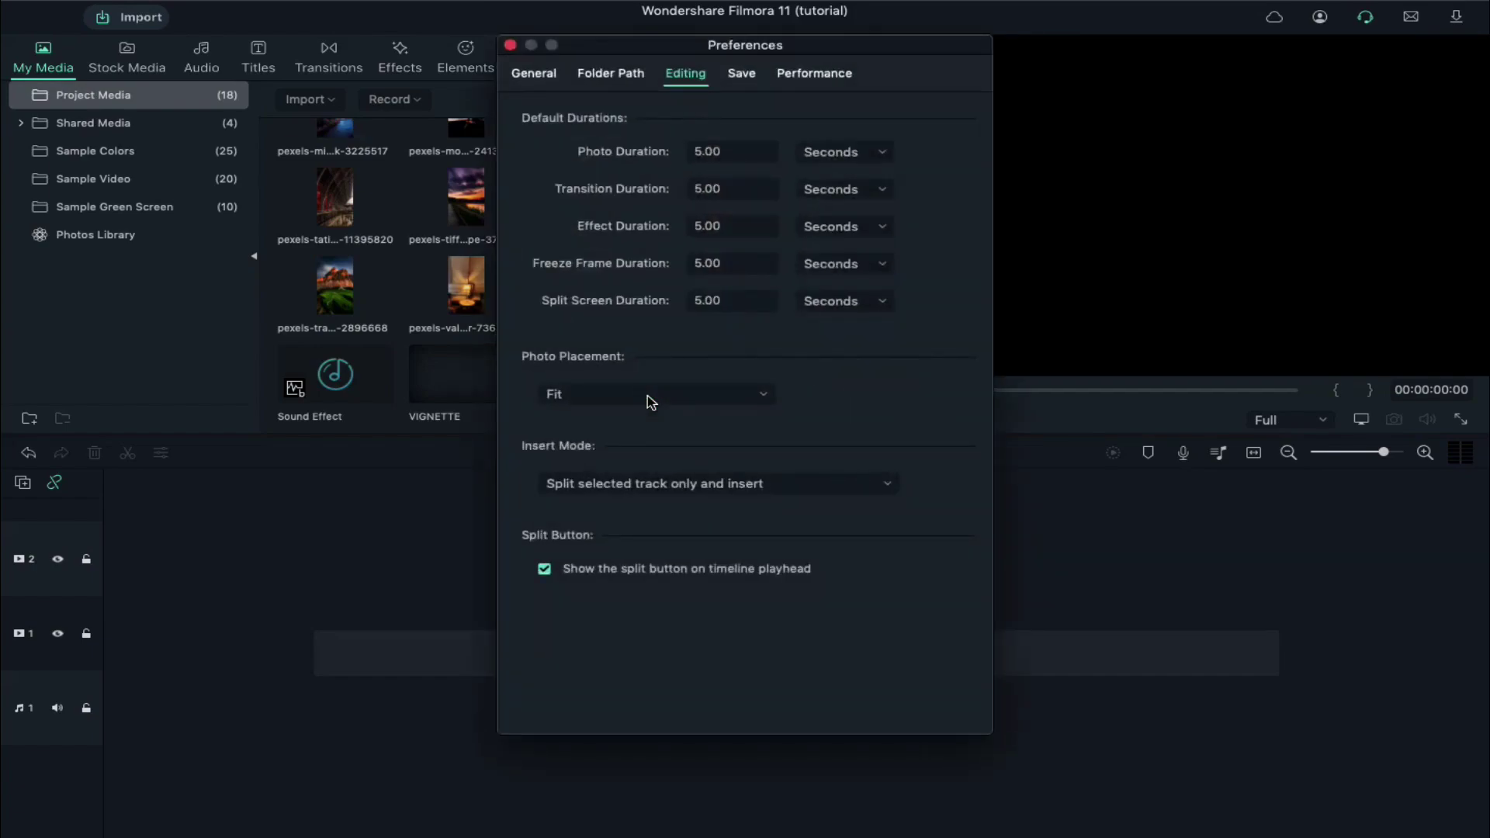
pyautogui.click(729, 152)
pyautogui.doubleClick(726, 151)
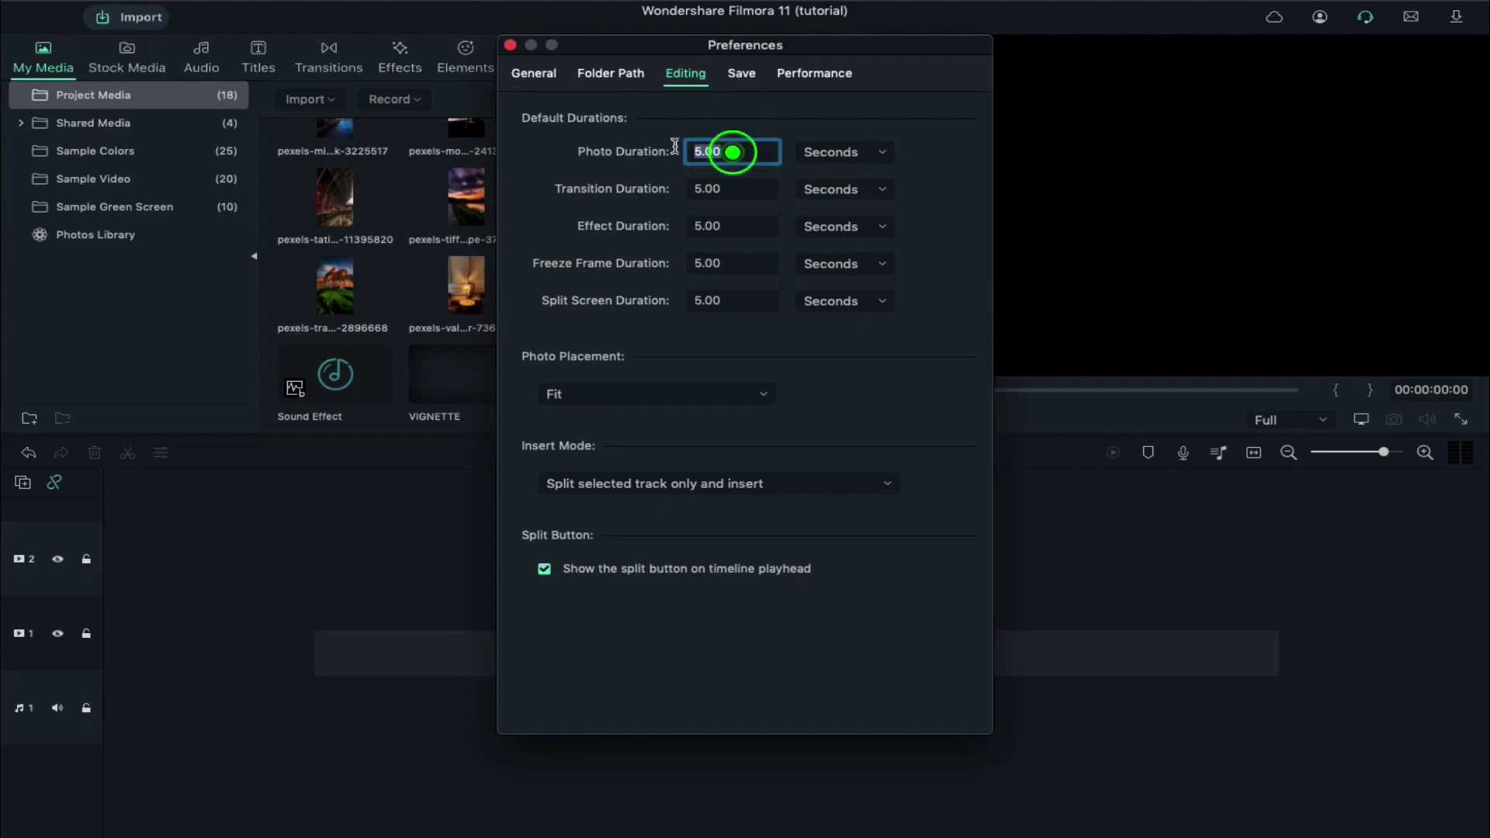
pyautogui.write('2')
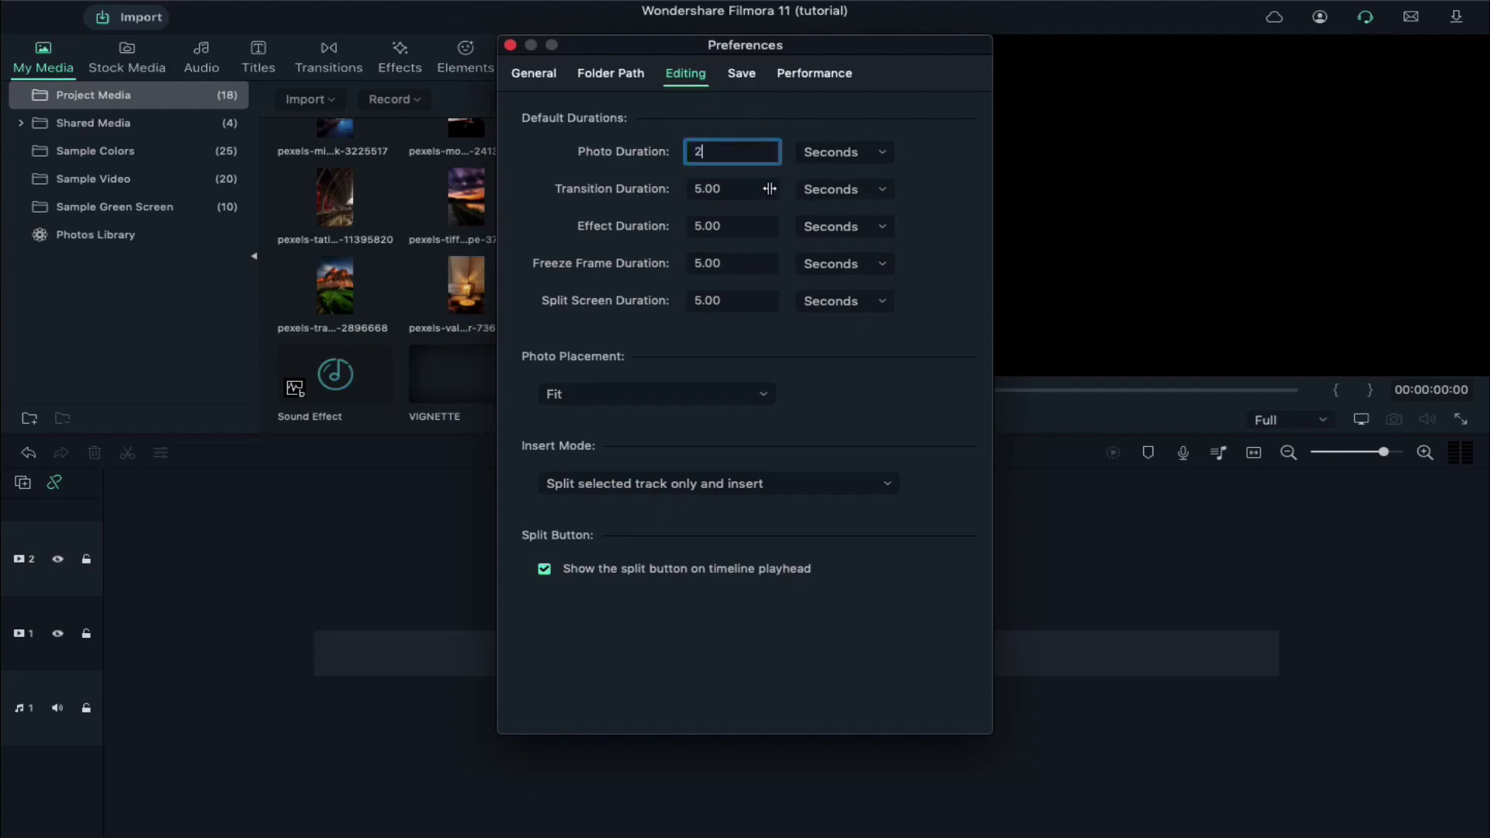
pyautogui.click(768, 188)
pyautogui.doubleClick(767, 189)
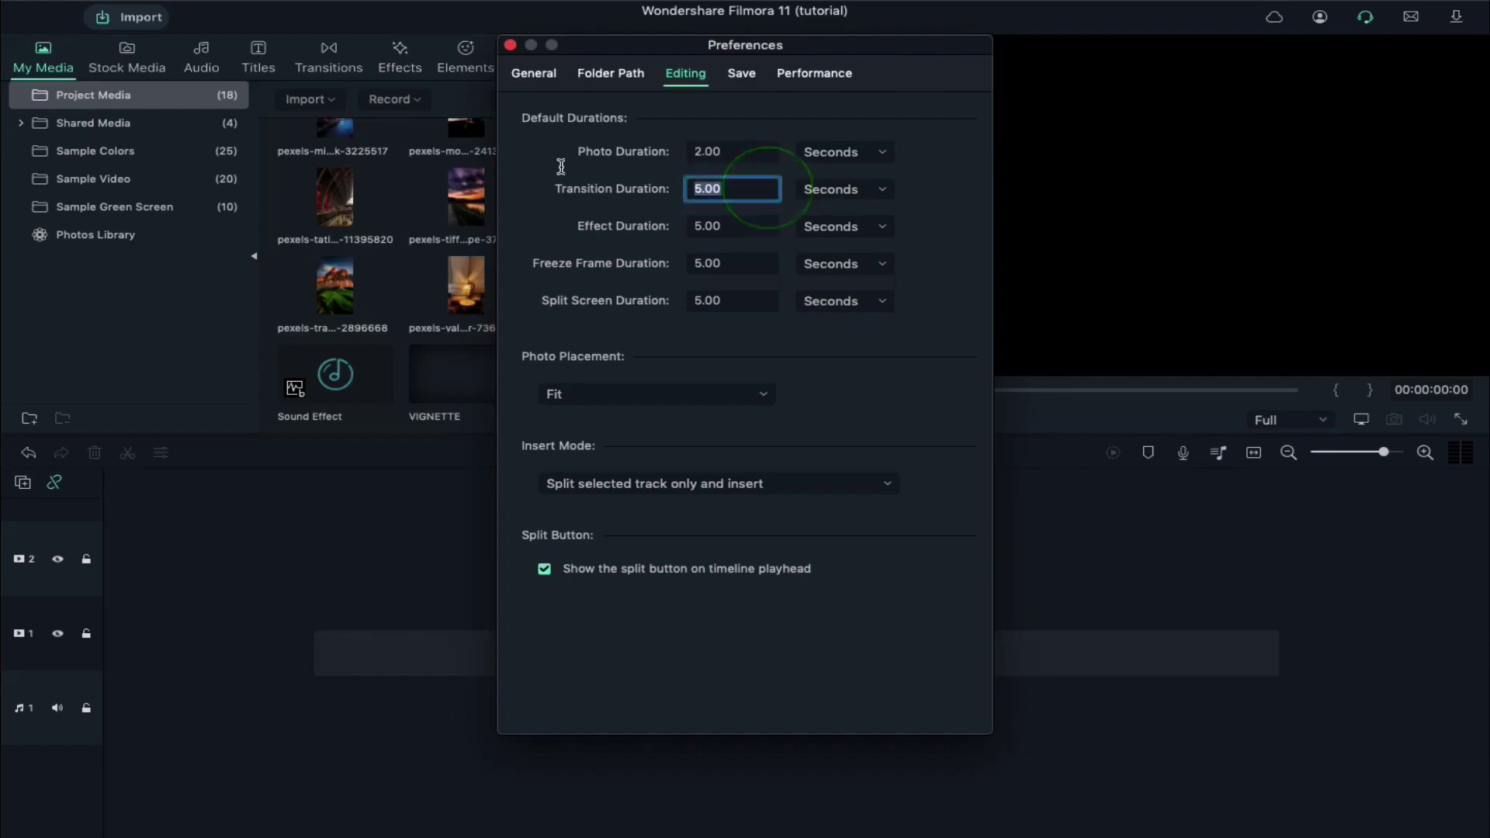
pyautogui.write('2')
pyautogui.click(867, 196)
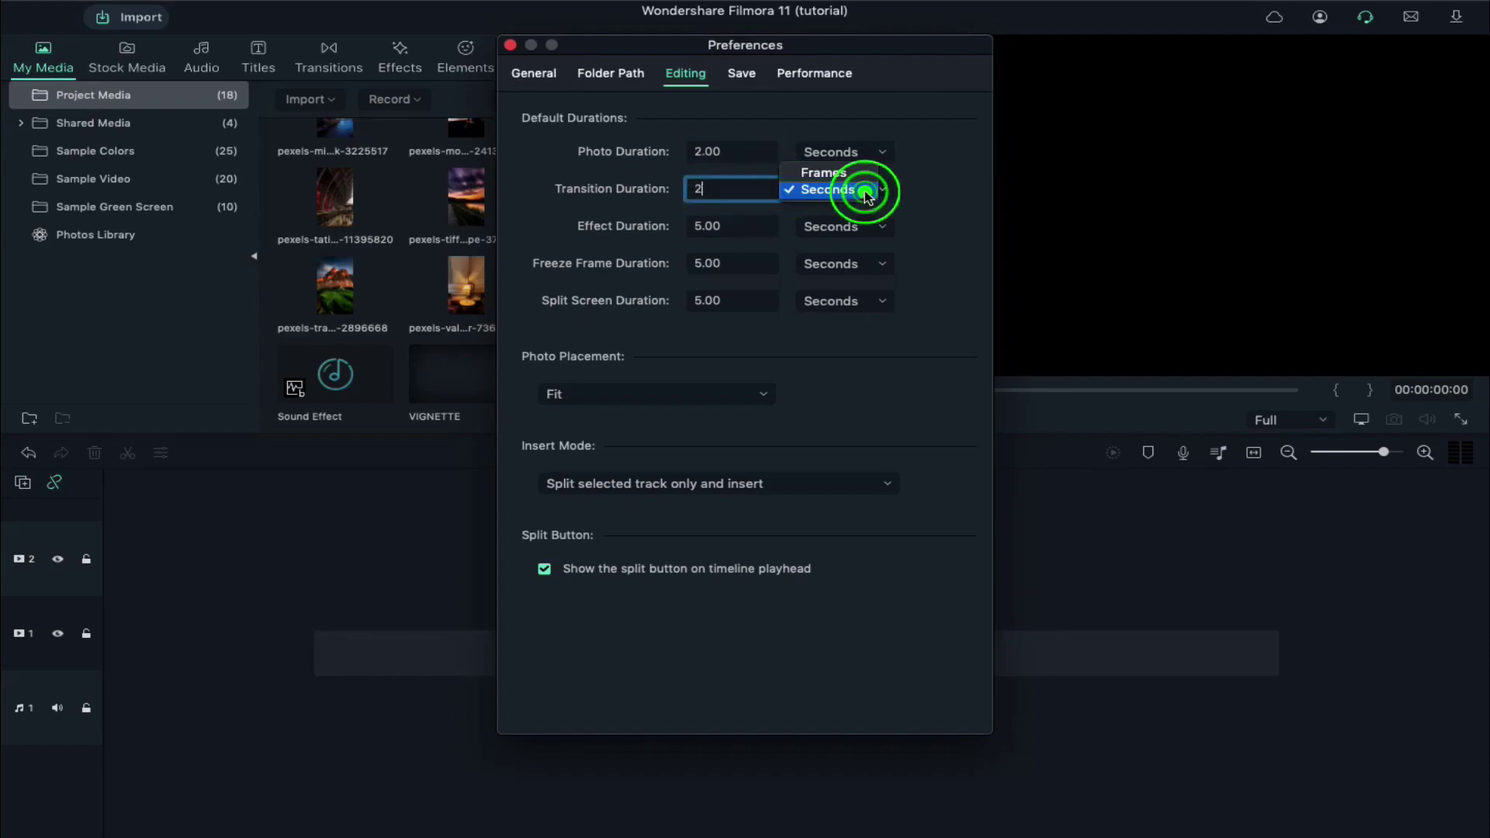
pyautogui.click(857, 171)
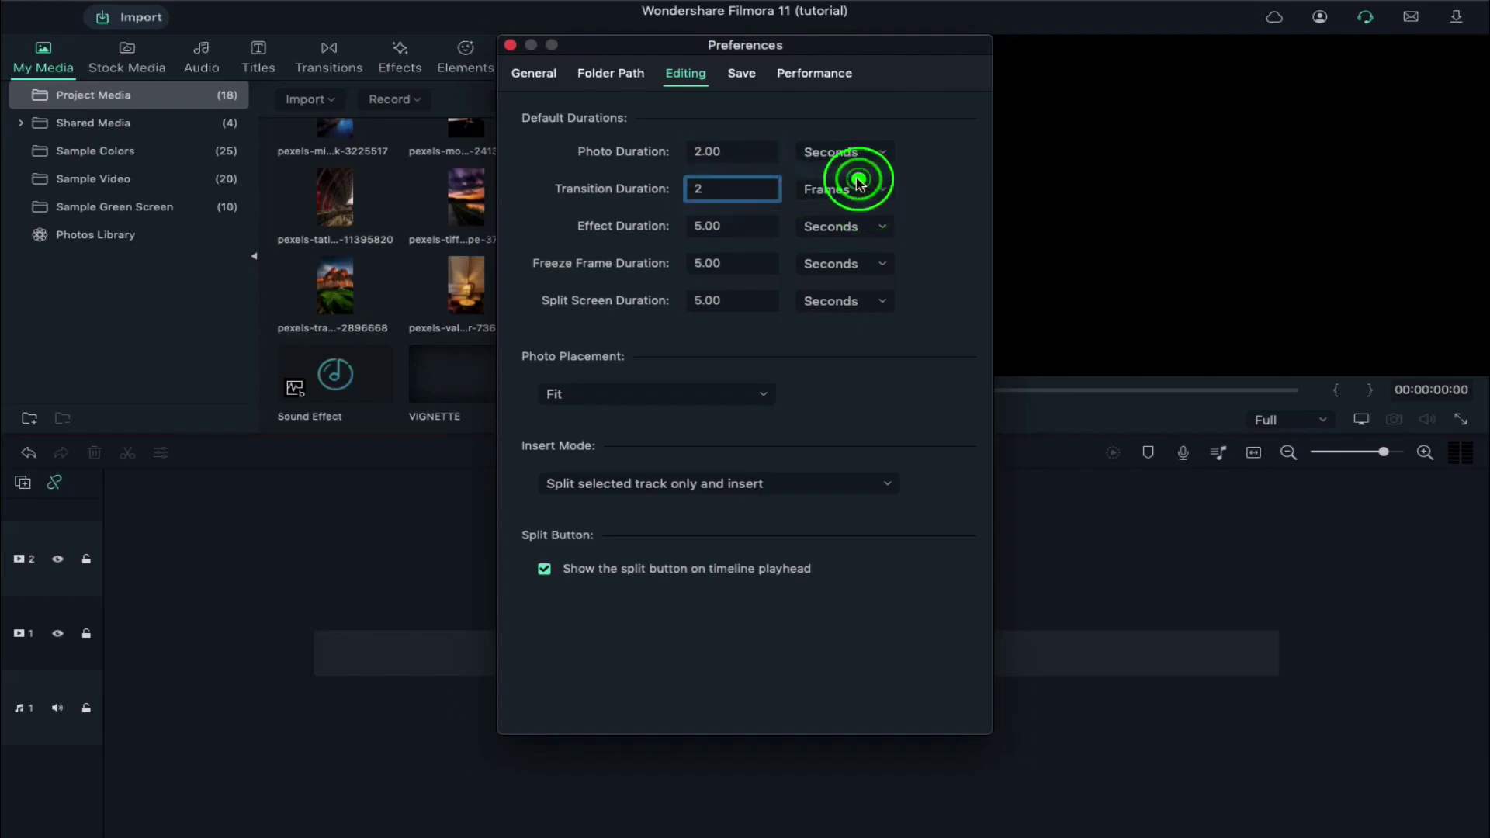
pyautogui.click(511, 45)
# Step: Change Project Settings to 9:16 Portrait at 1080 x 1920 and confirm
pyautogui.hotkey('ctrl', 'alt', 'e')
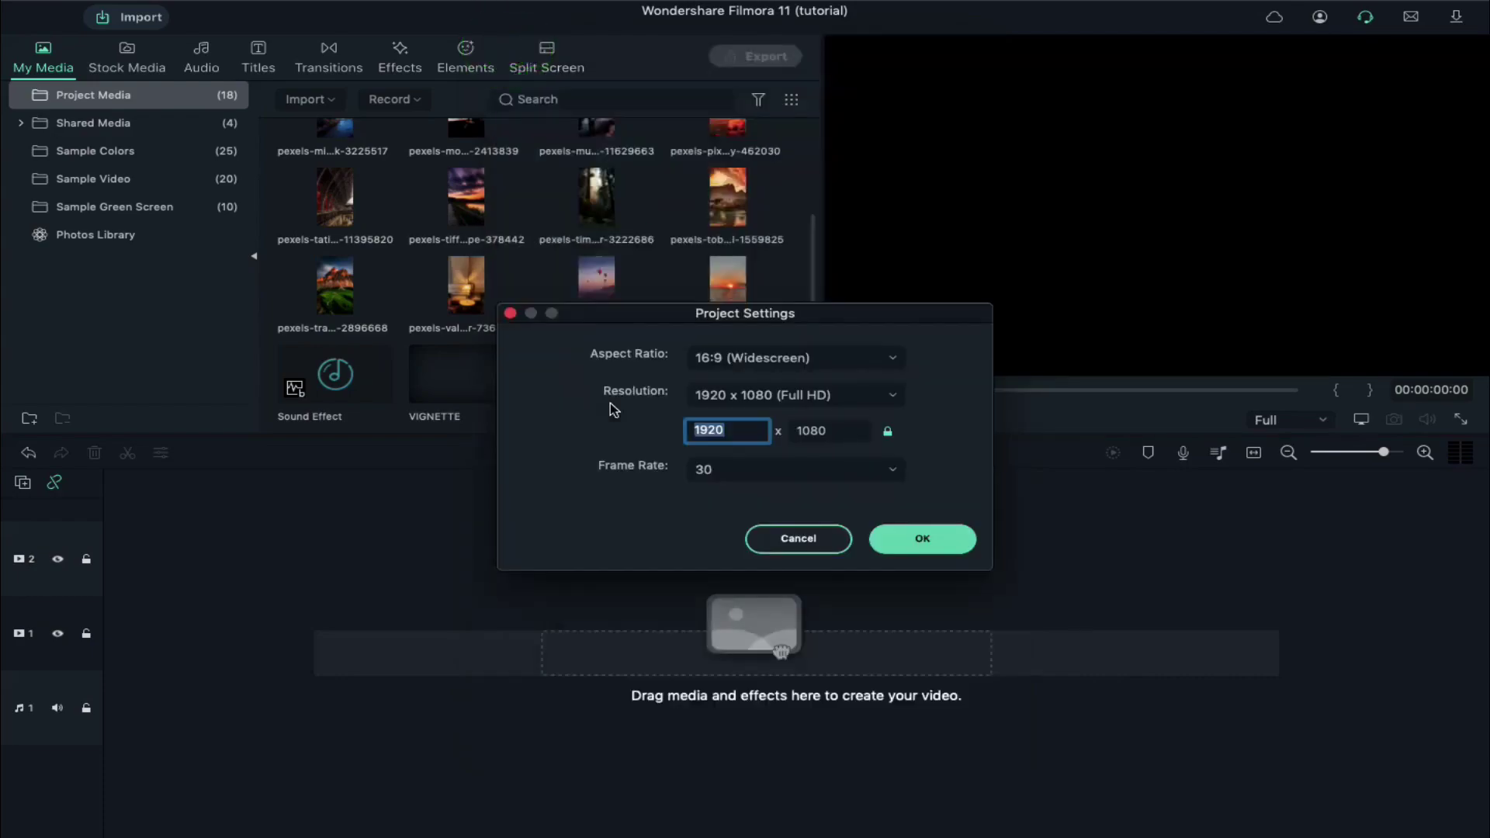
pyautogui.click(747, 366)
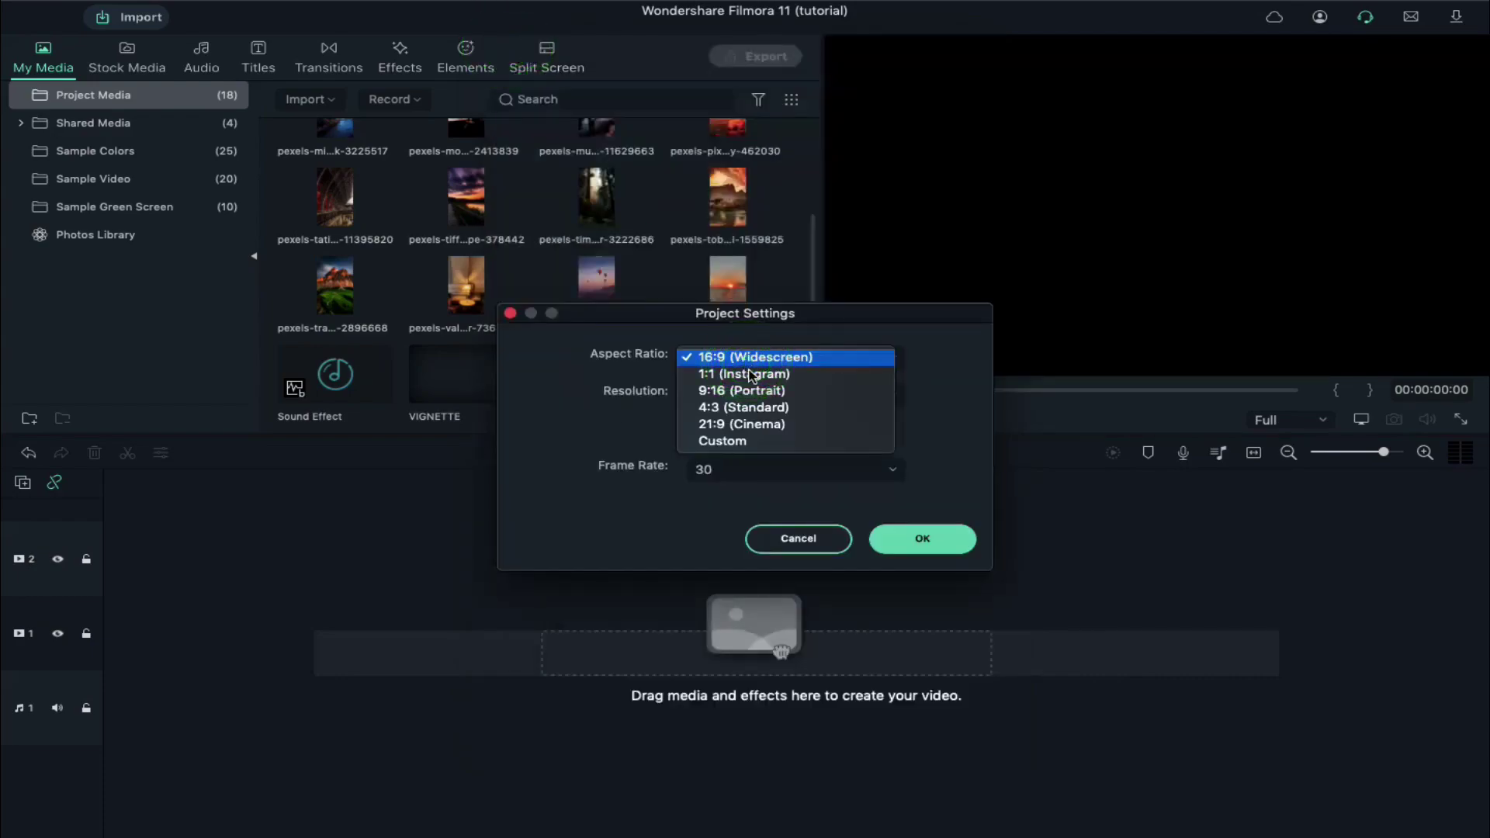
pyautogui.click(753, 392)
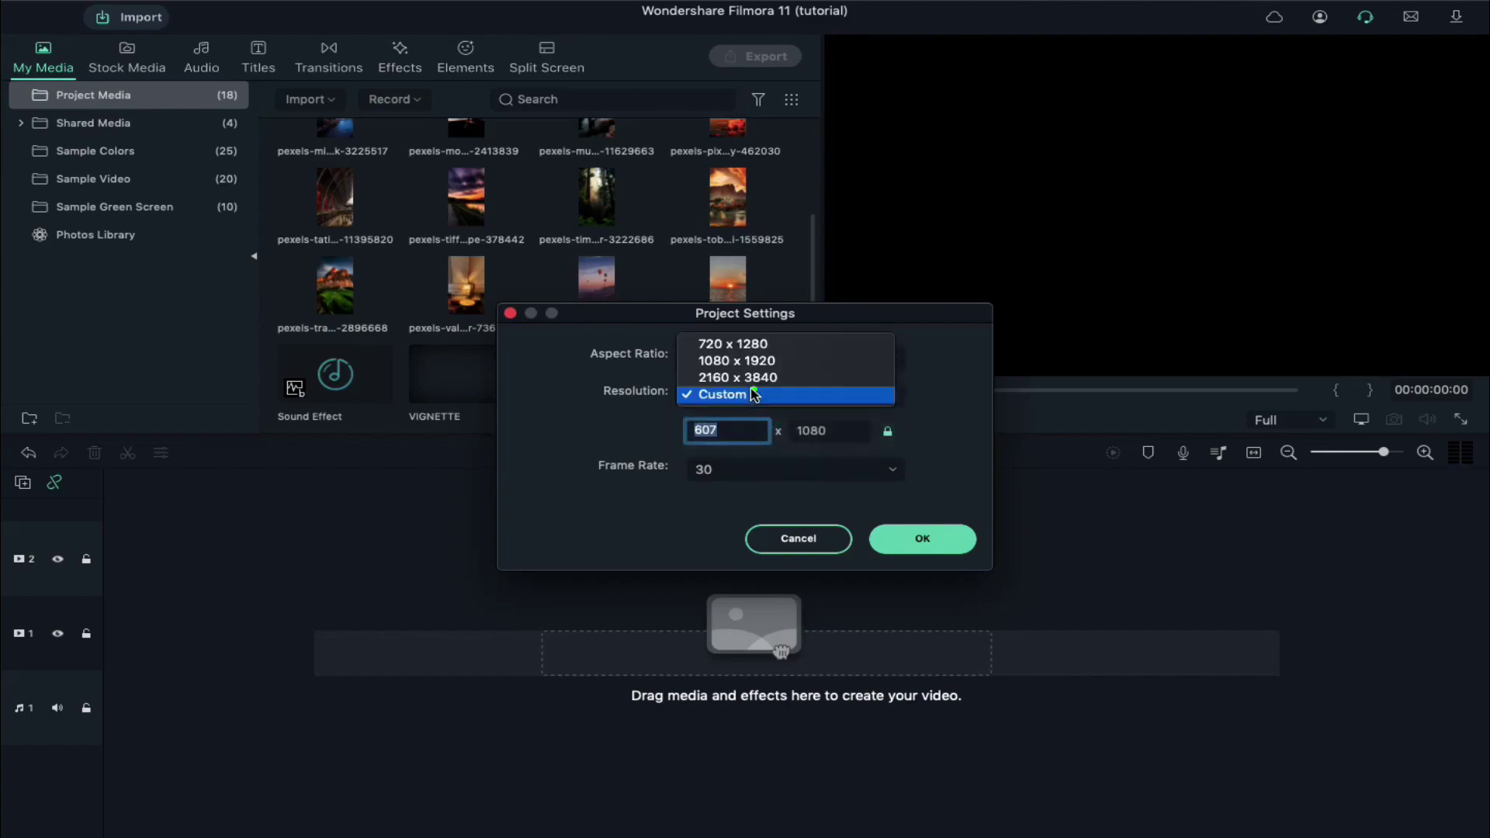
pyautogui.click(752, 362)
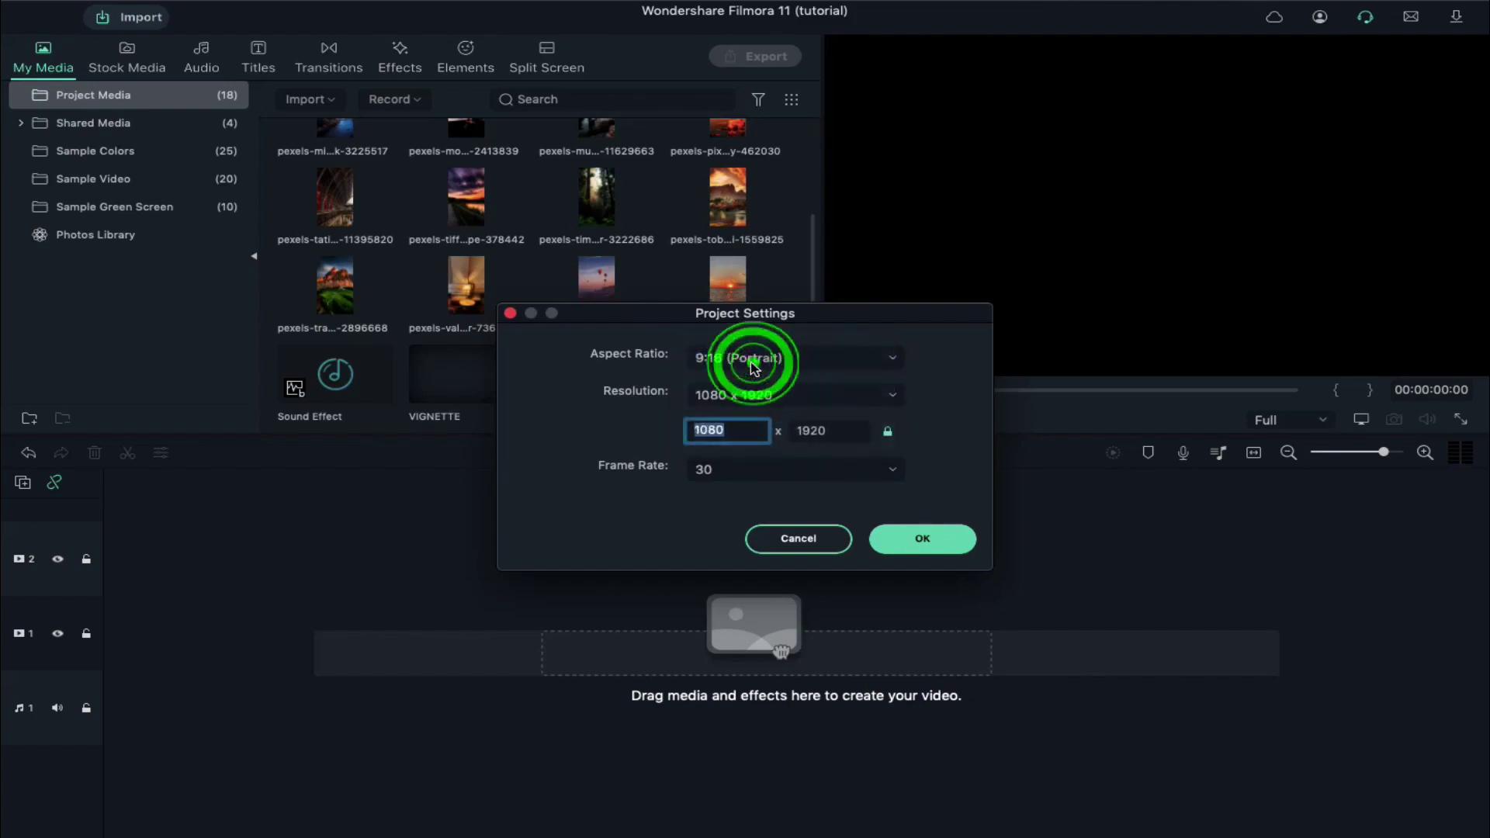
pyautogui.click(897, 539)
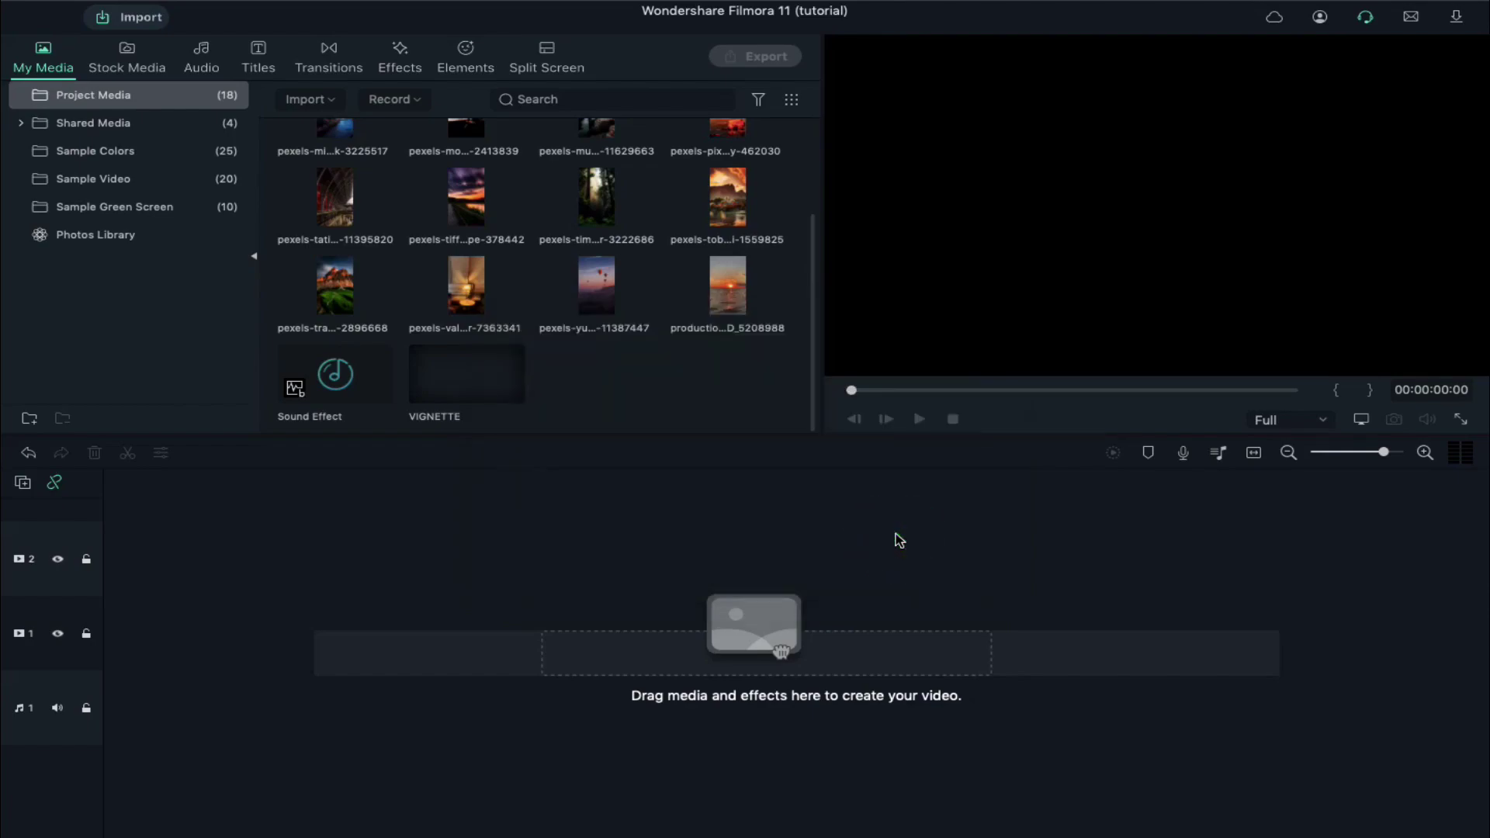
pyautogui.hotkey('ctrl', 'Left')
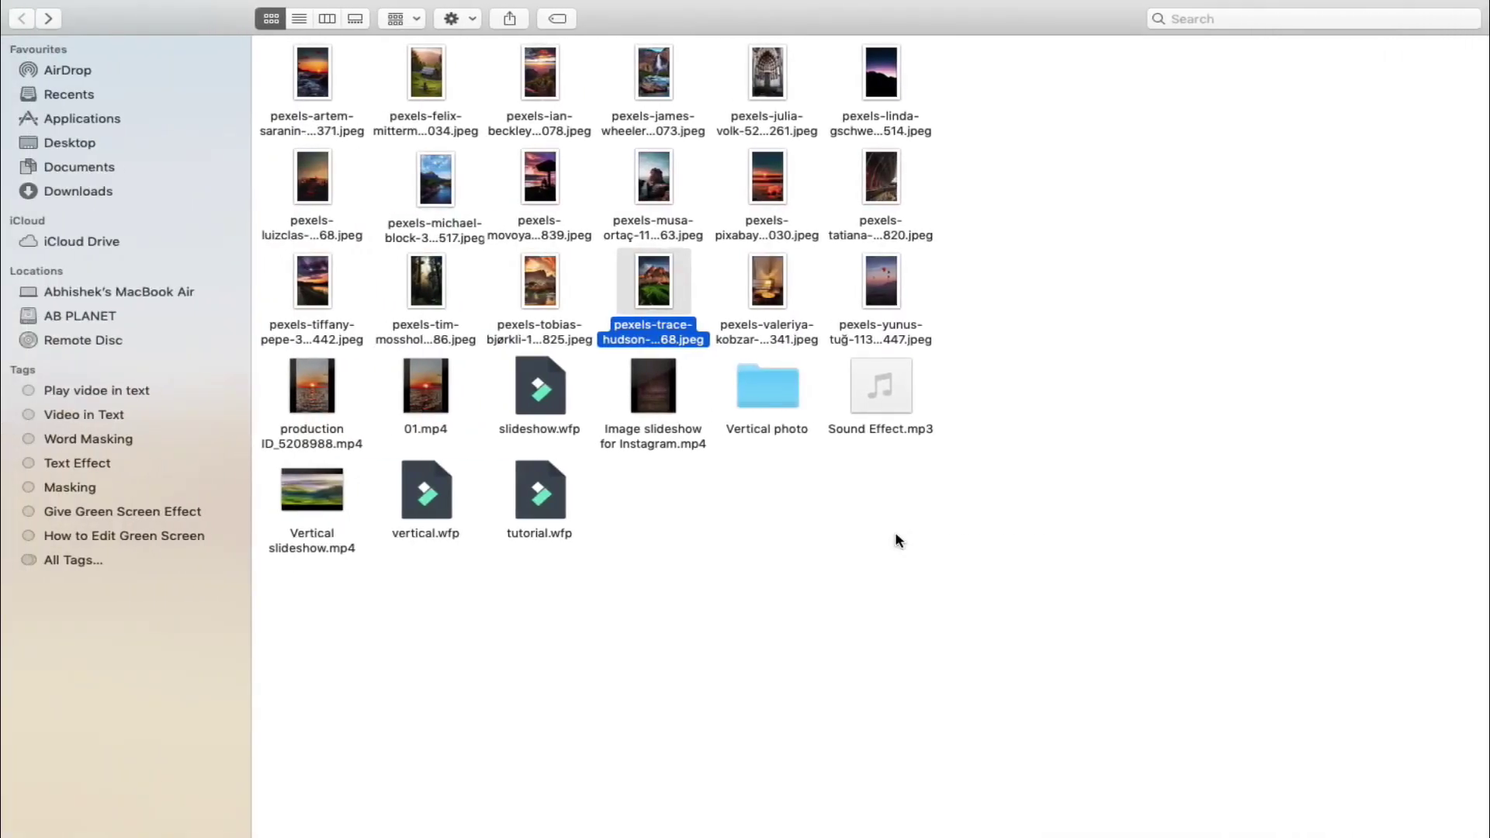
pyautogui.click(326, 402)
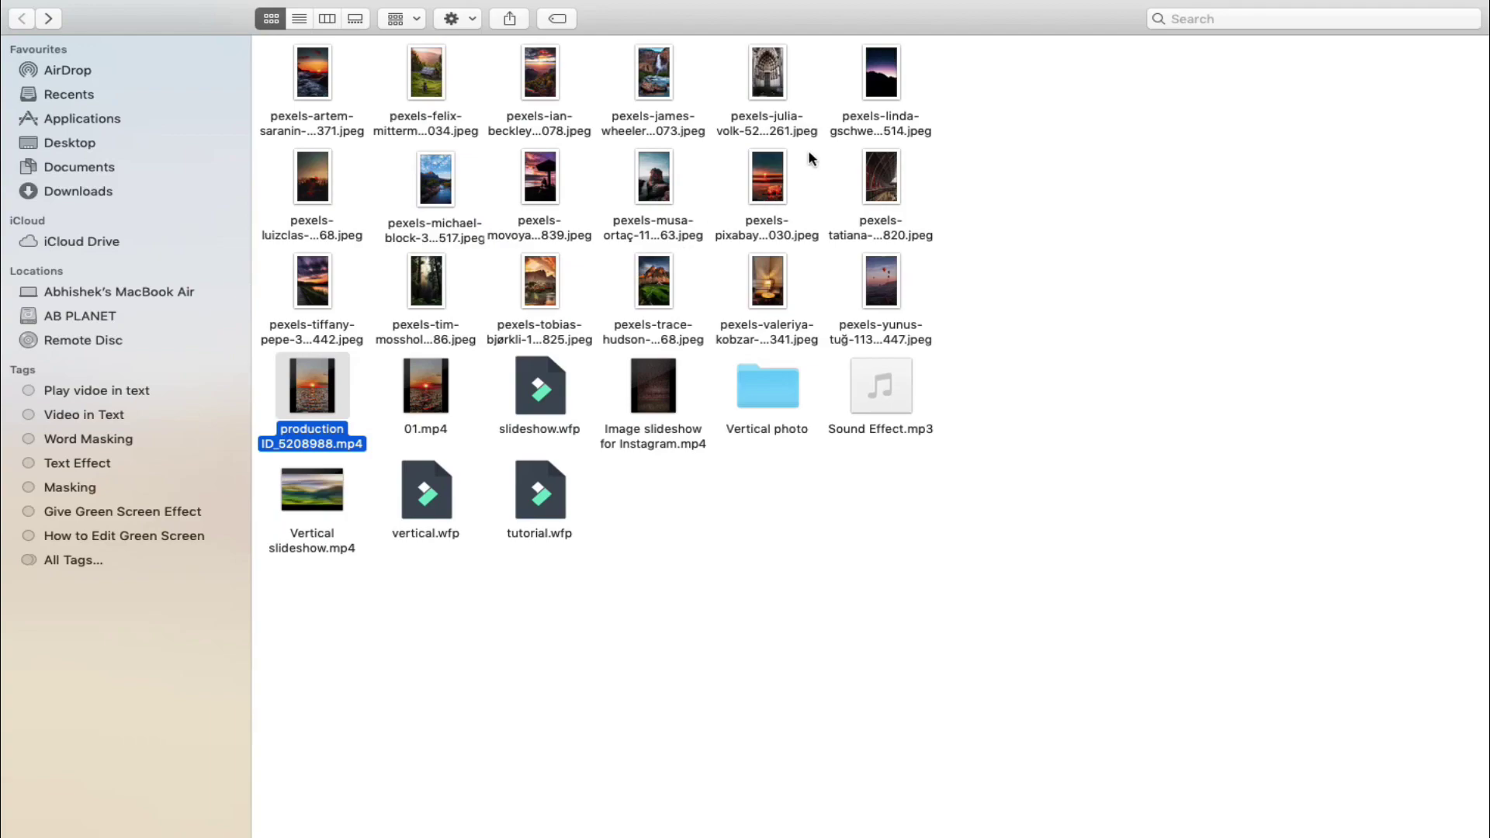
# Step: Add Sound Effect to the audio track, delete all its markers, zoom in, and drag in the sunset intro
pyautogui.hotkey('ctrl', 'Right')
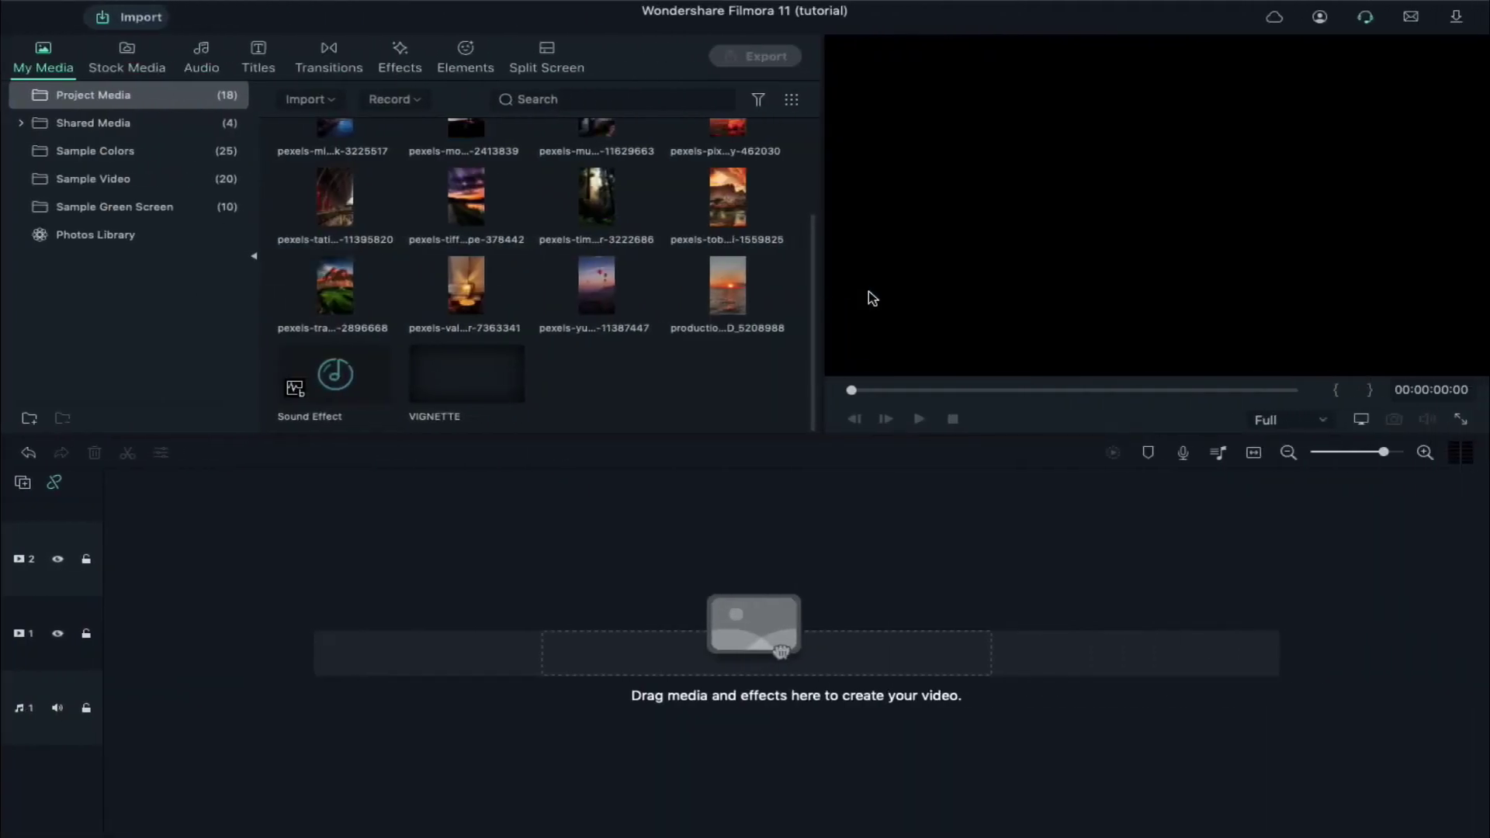
pyautogui.moveTo(335, 375); pyautogui.dragTo(117, 669)
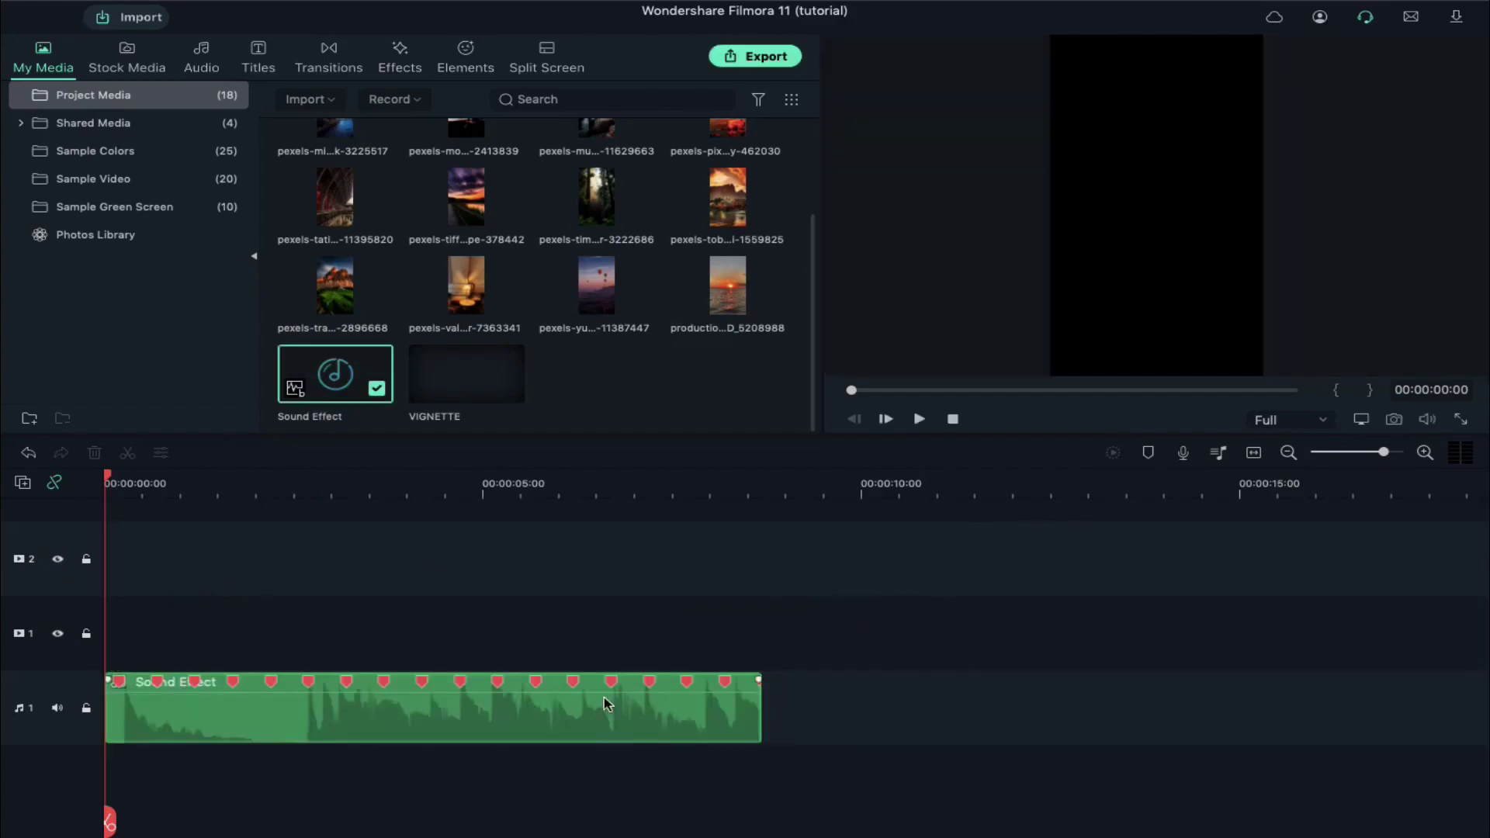
pyautogui.rightClick(309, 687)
pyautogui.click(355, 786)
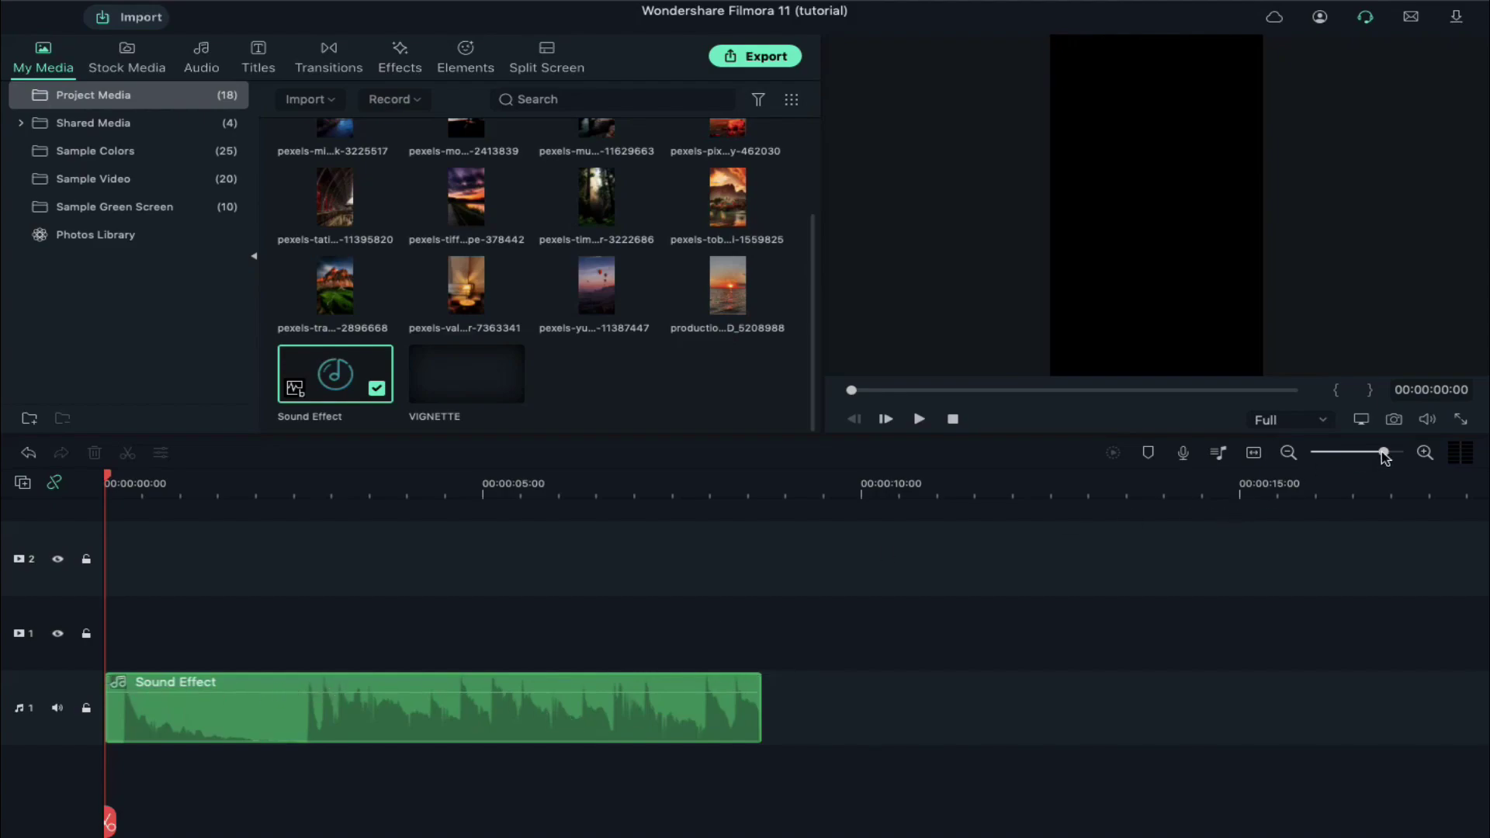
pyautogui.moveTo(1384, 457); pyautogui.dragTo(1395, 454)
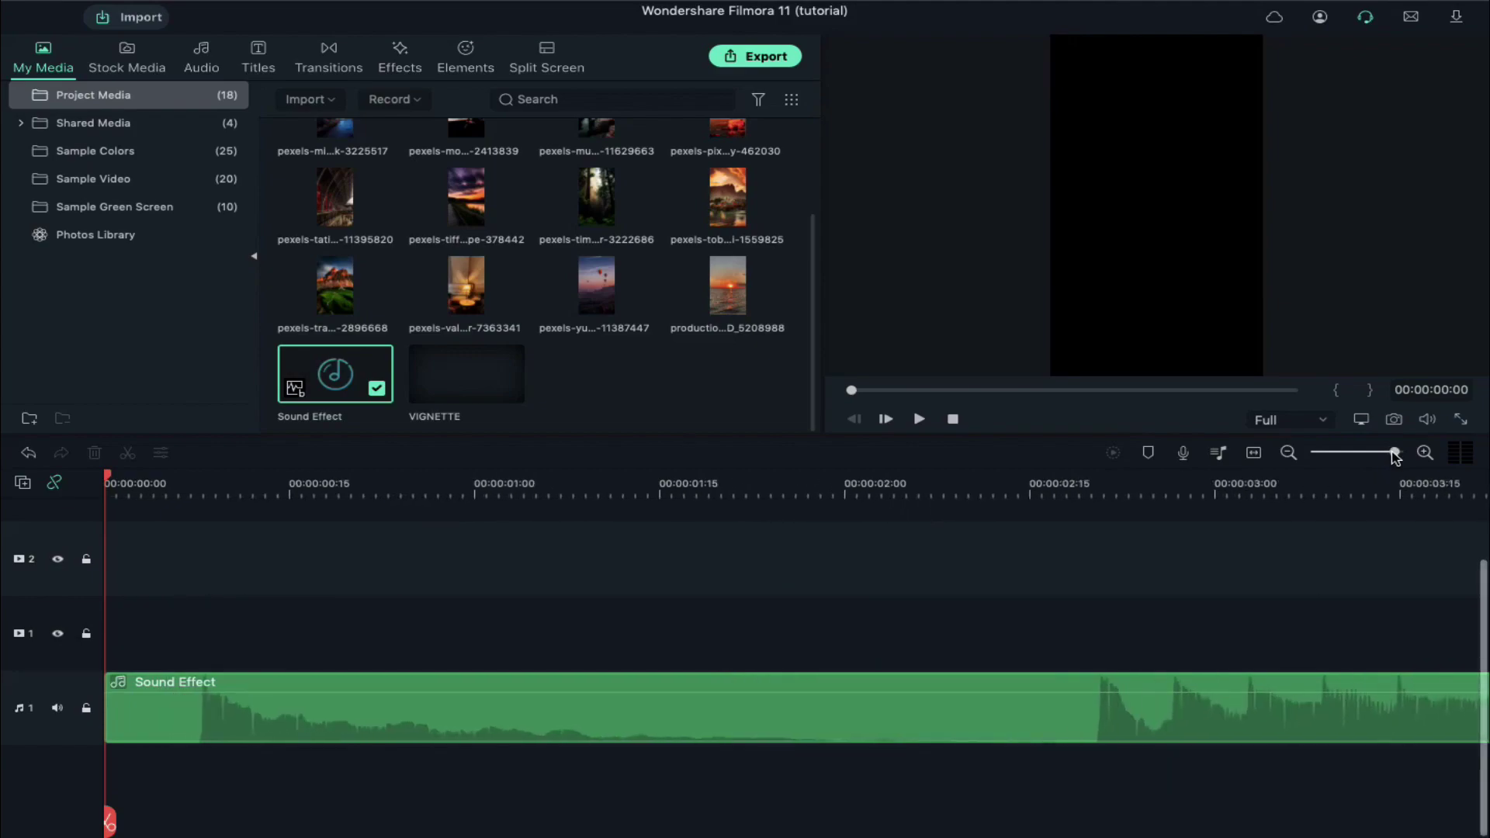
pyautogui.moveTo(728, 286)
pyautogui.mouseDown()
pyautogui.moveTo(227, 663)
pyautogui.moveTo(117, 654)
pyautogui.mouseUp()
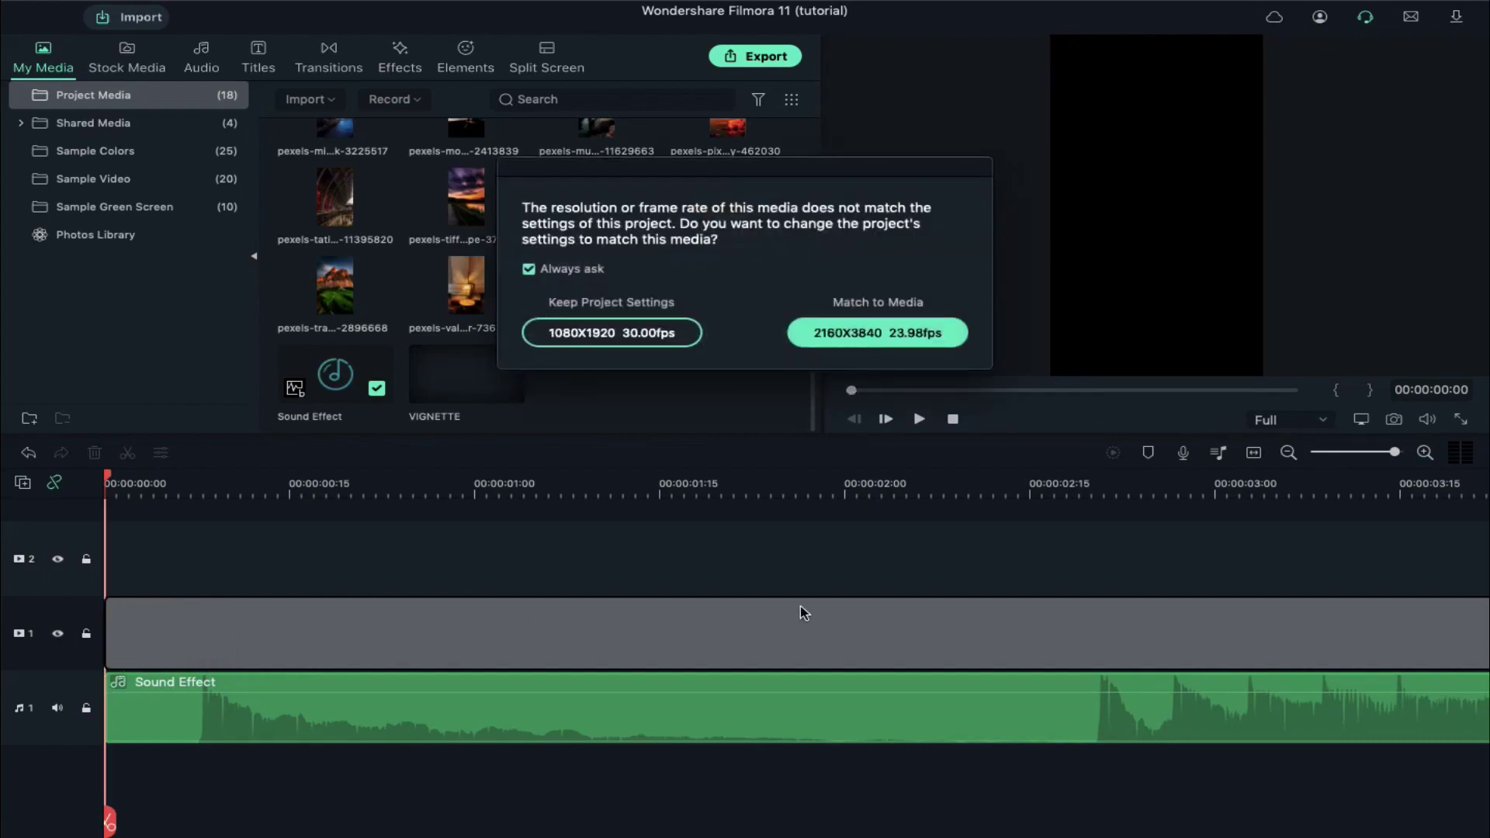
# Step: Keep the project settings, split the intro video at 00:00:02:20 and delete the remainder
pyautogui.click(654, 335)
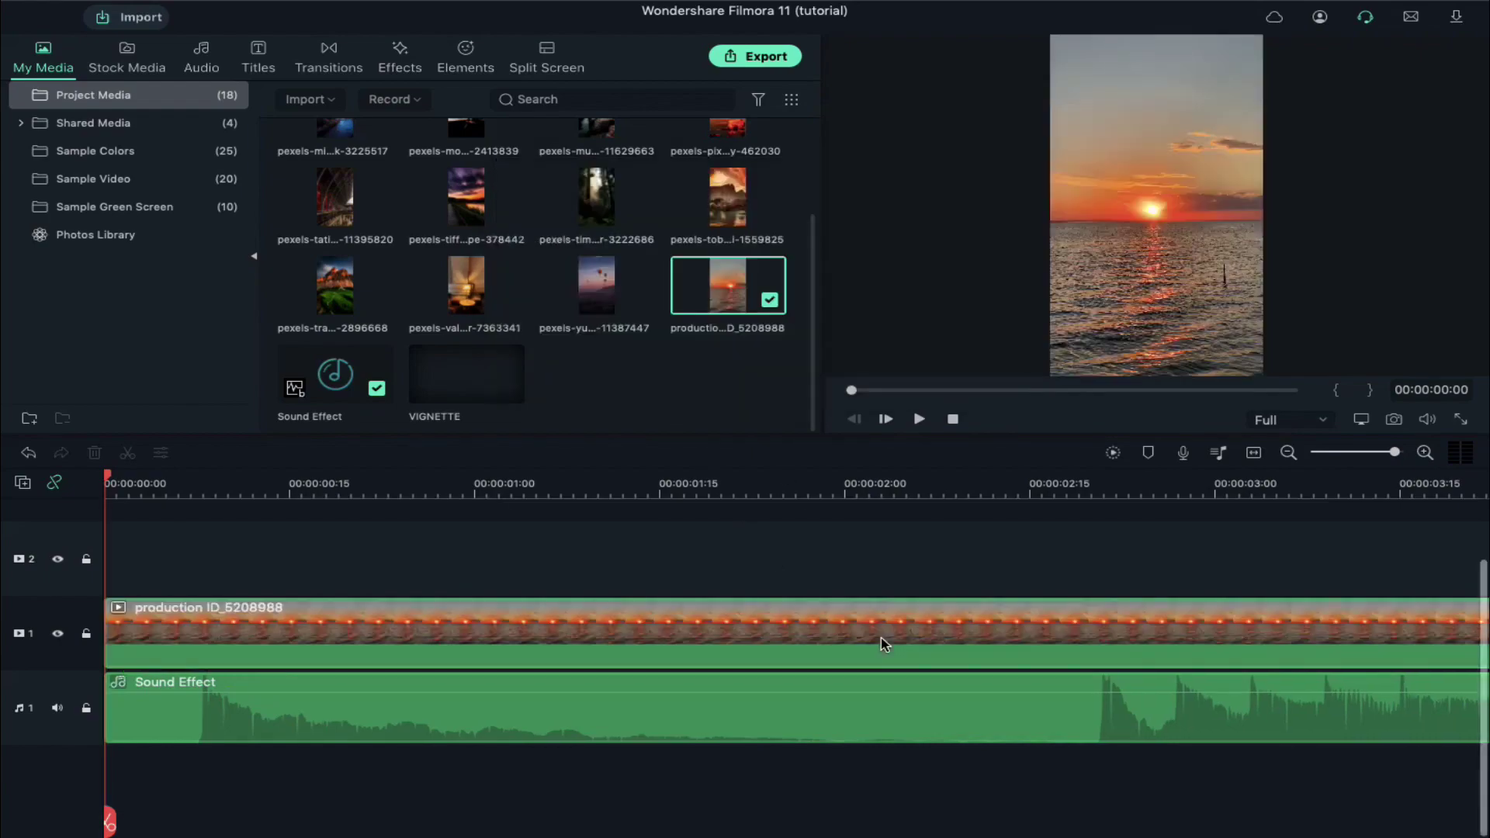
pyautogui.hscroll(5, 882, 637)
pyautogui.hscroll(1, 881, 637)
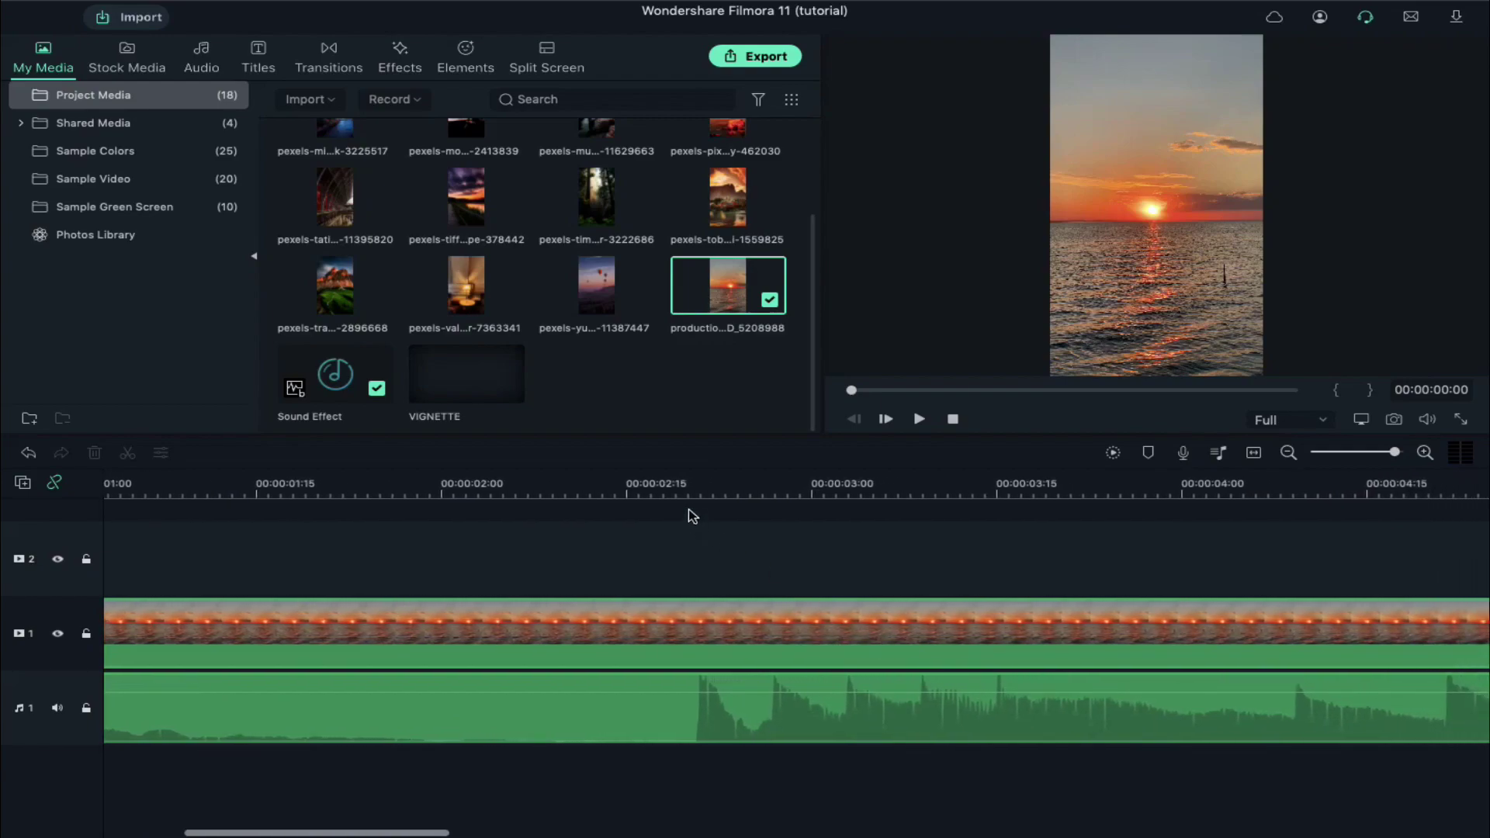
pyautogui.click(680, 486)
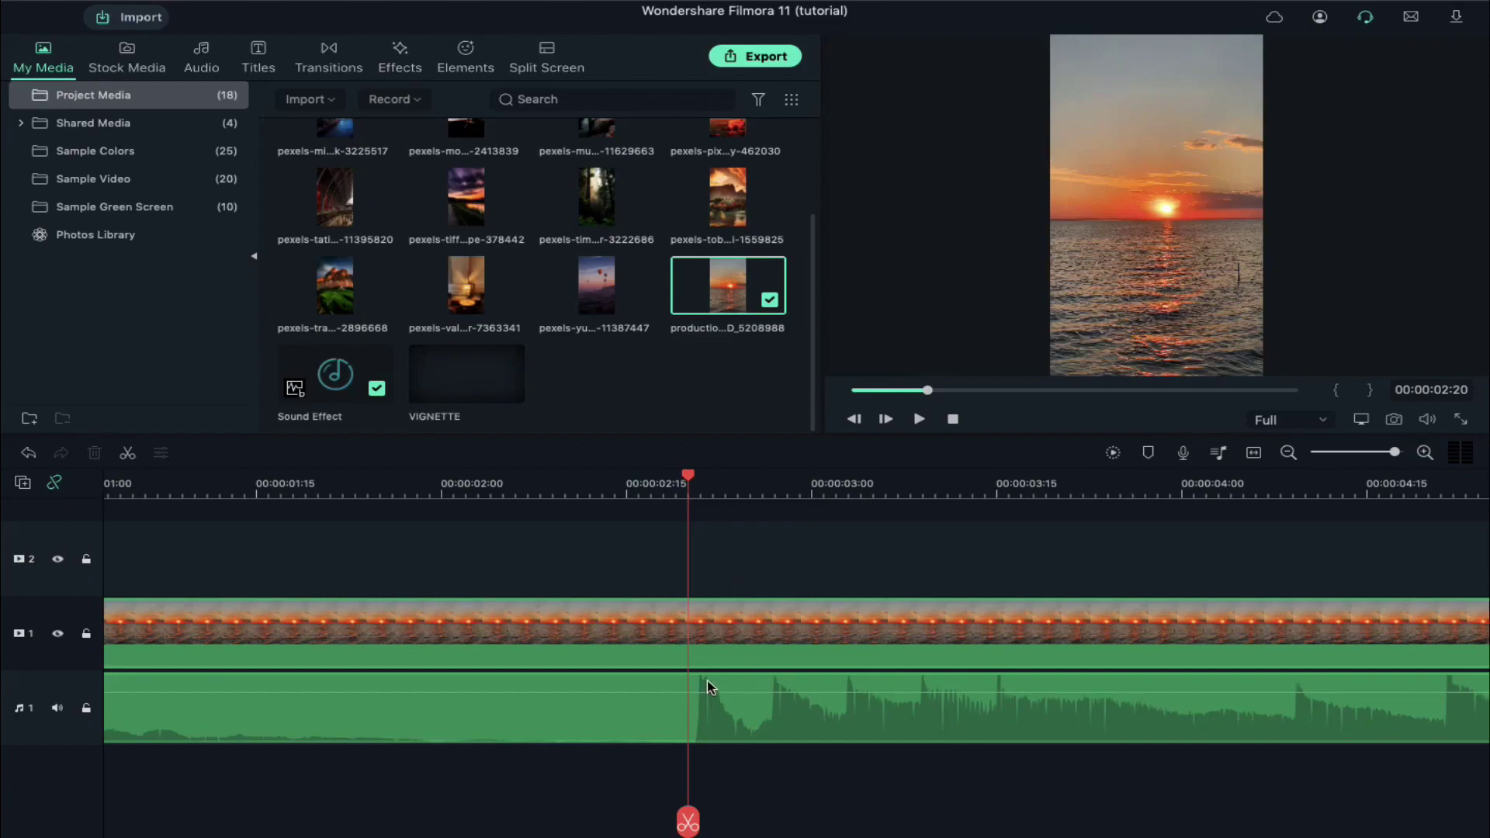
pyautogui.click(715, 632)
pyautogui.click(688, 823)
pyautogui.click(769, 629)
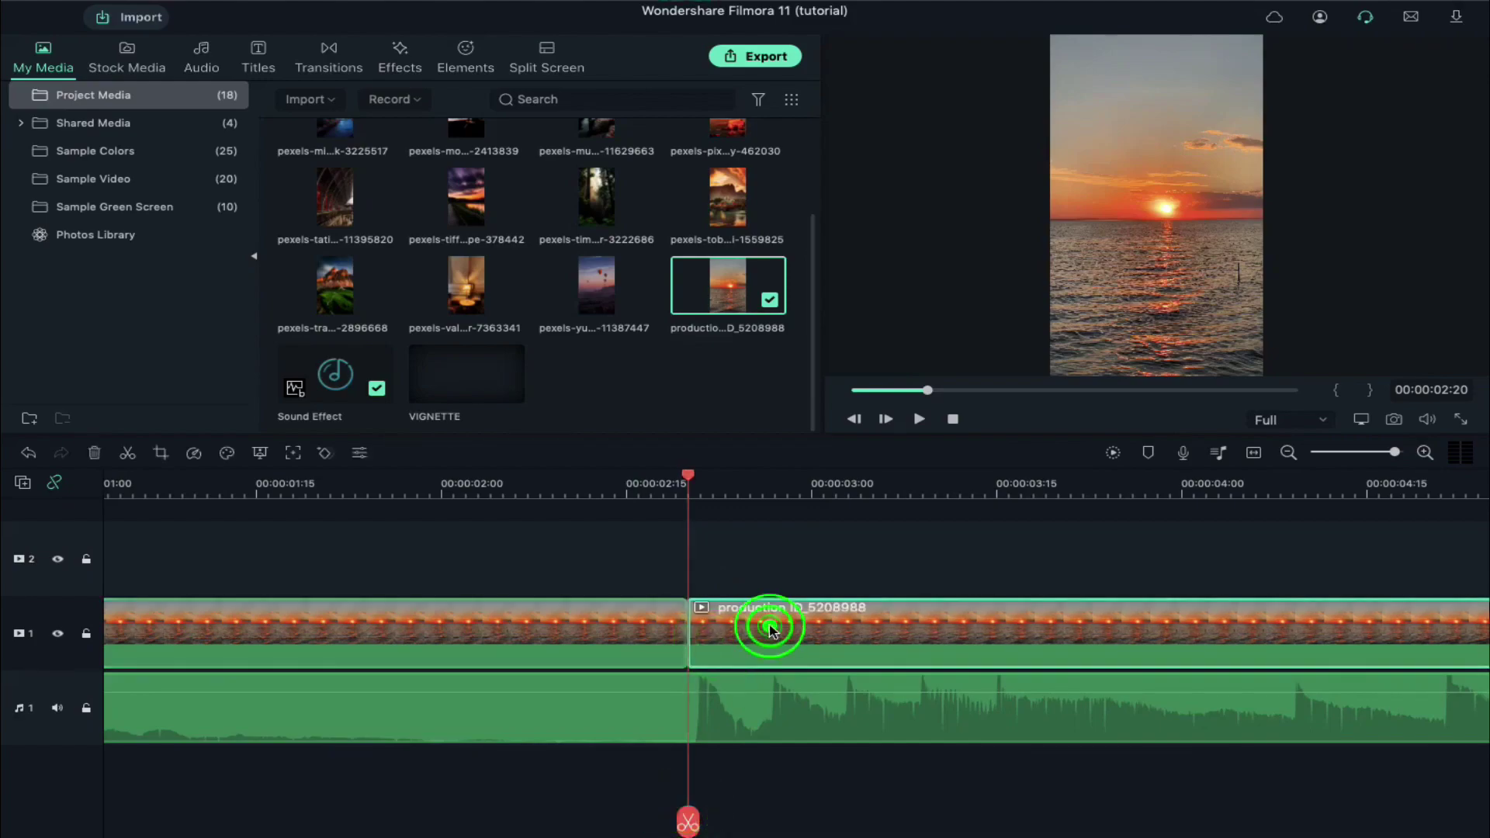
pyautogui.press('Delete')
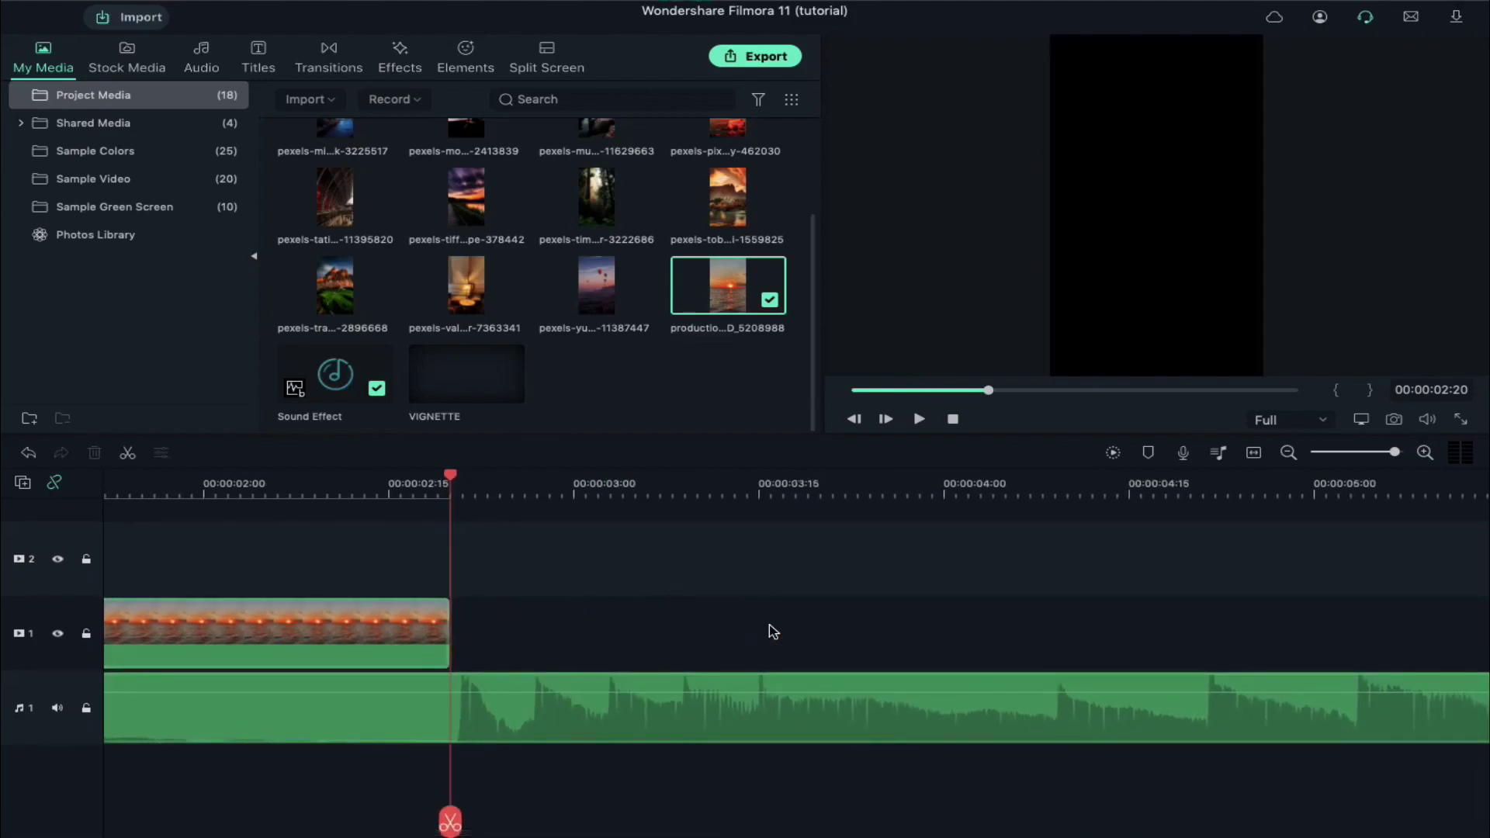
# Step: Add the mountain photo (pexels-trace-hudson-2896668) after the intro and trim it at the next beat
pyautogui.moveTo(326, 283); pyautogui.dragTo(468, 659)
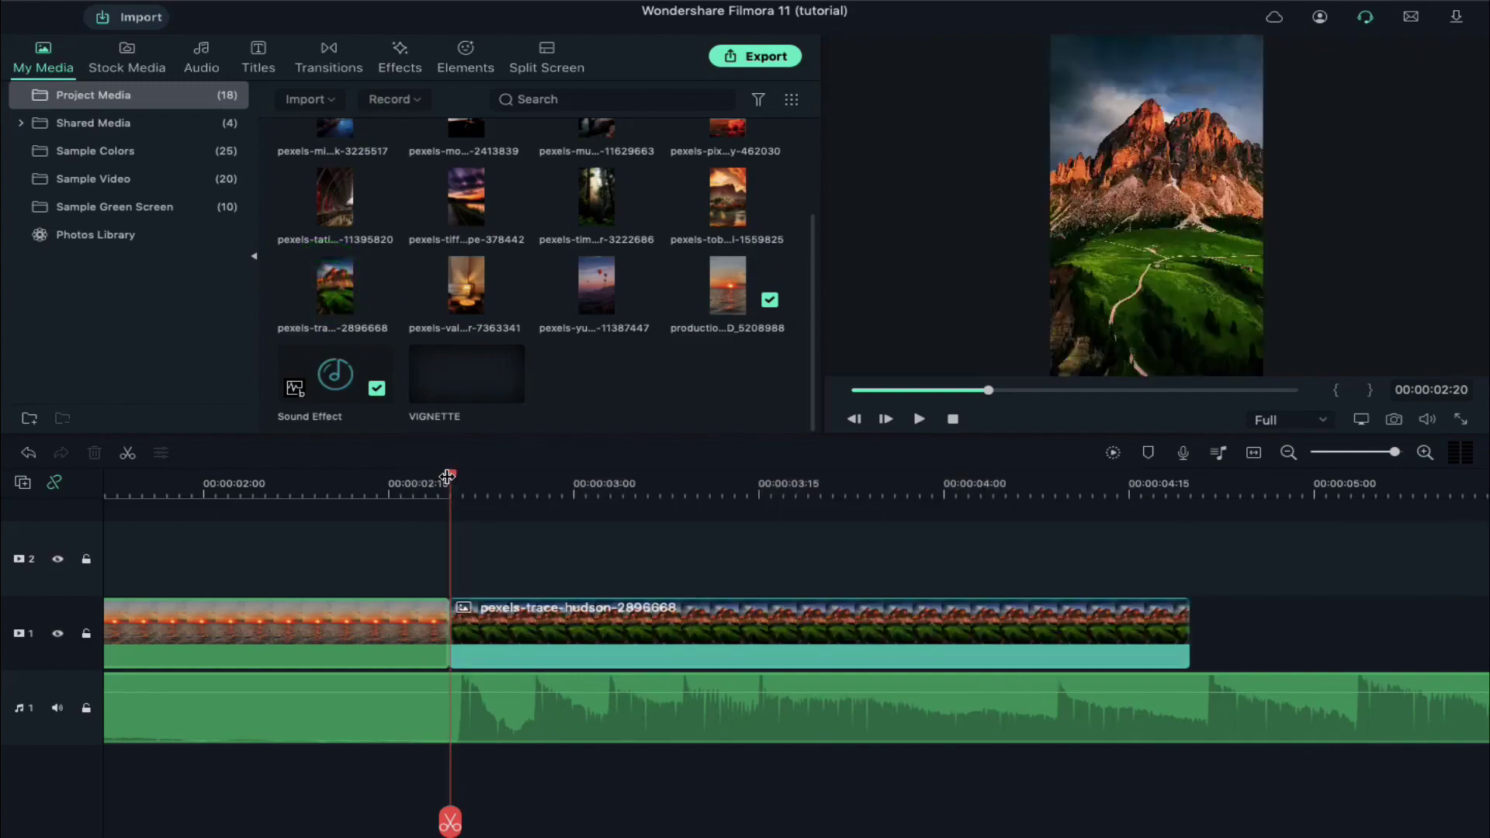
pyautogui.moveTo(449, 474); pyautogui.dragTo(539, 475)
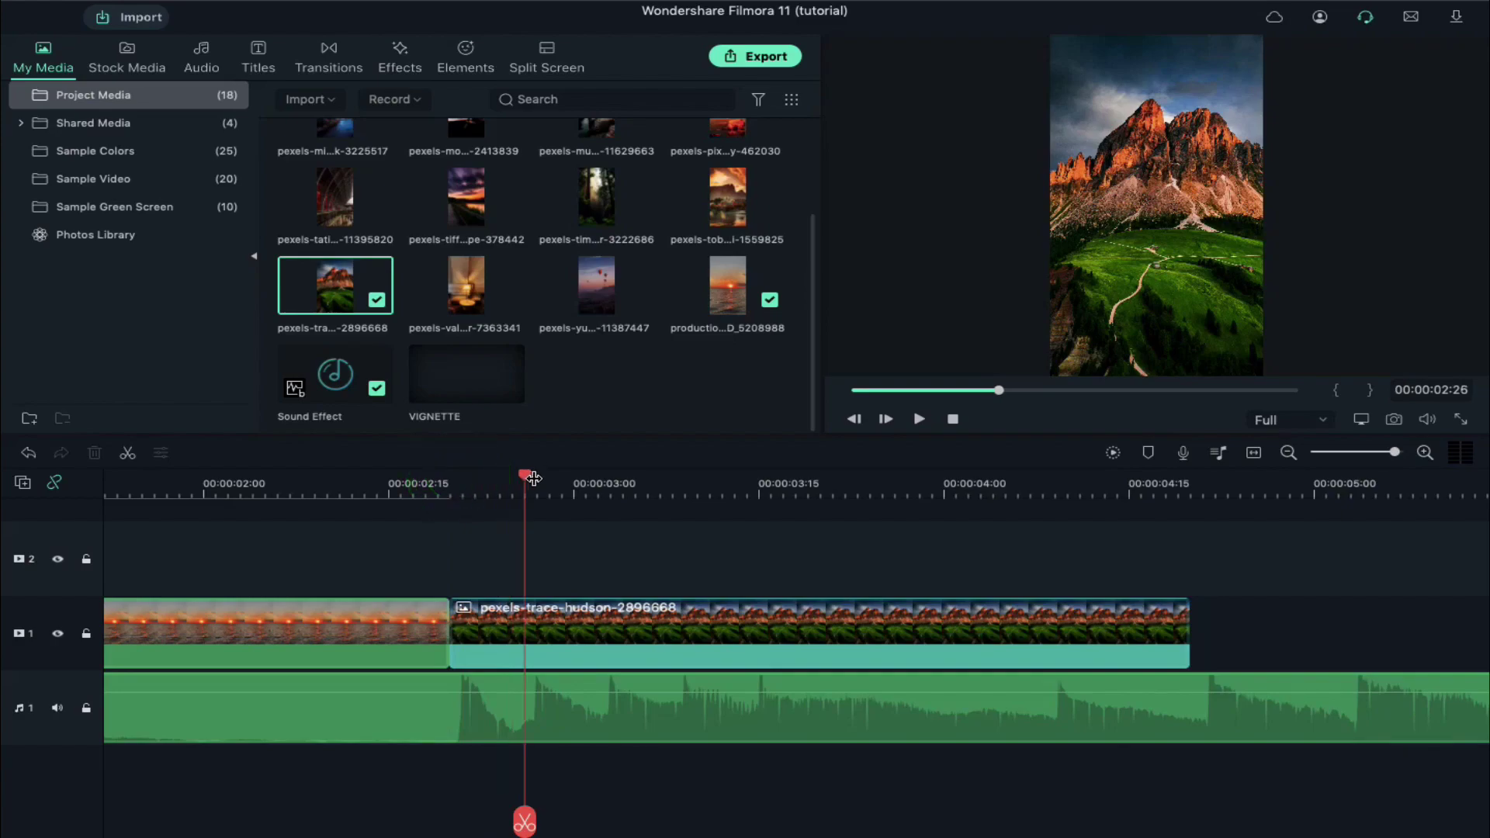
pyautogui.press('Left')
pyautogui.click(597, 621)
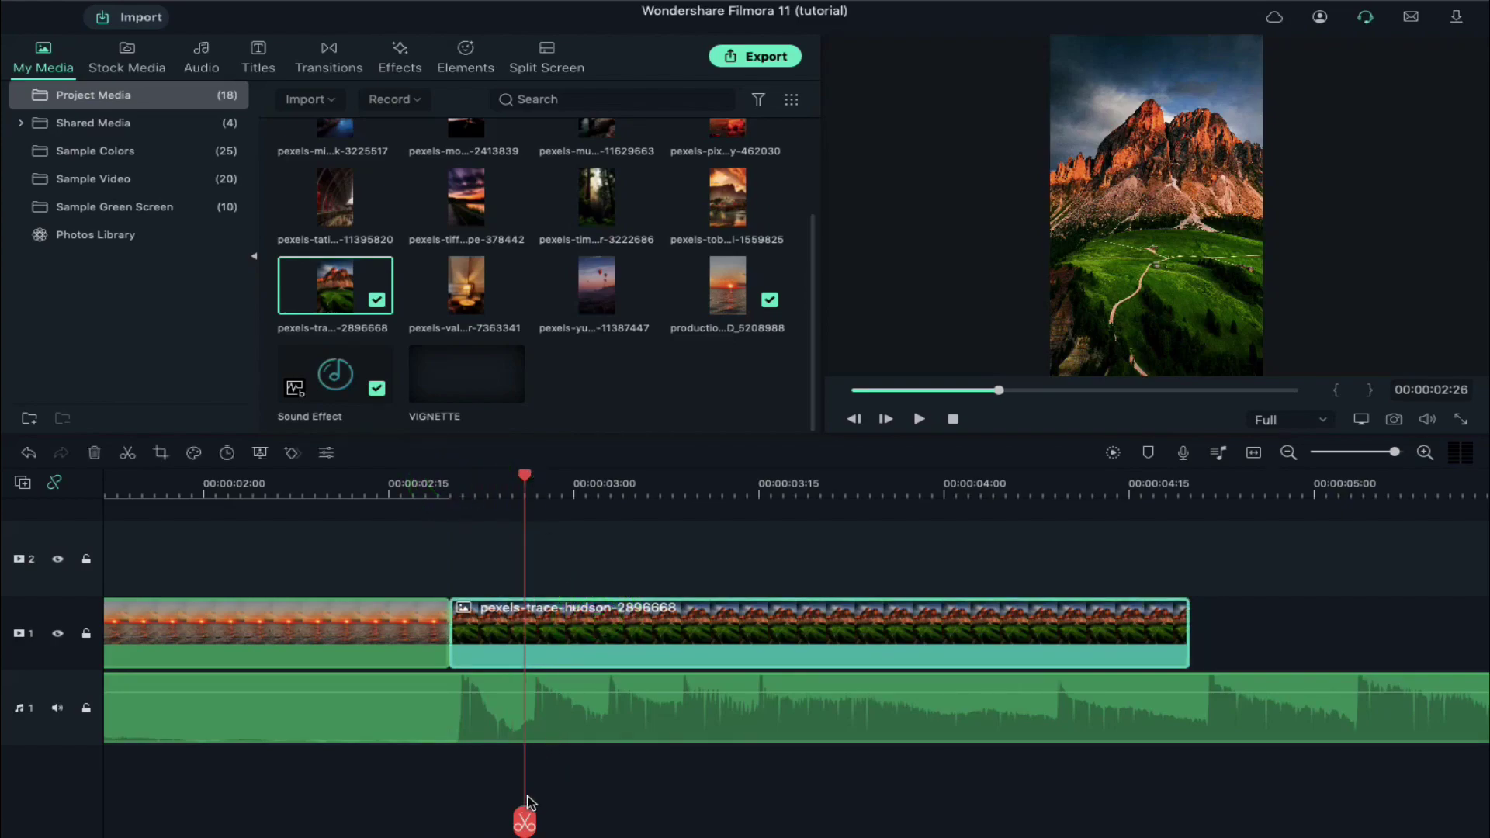
pyautogui.click(524, 822)
pyautogui.click(610, 626)
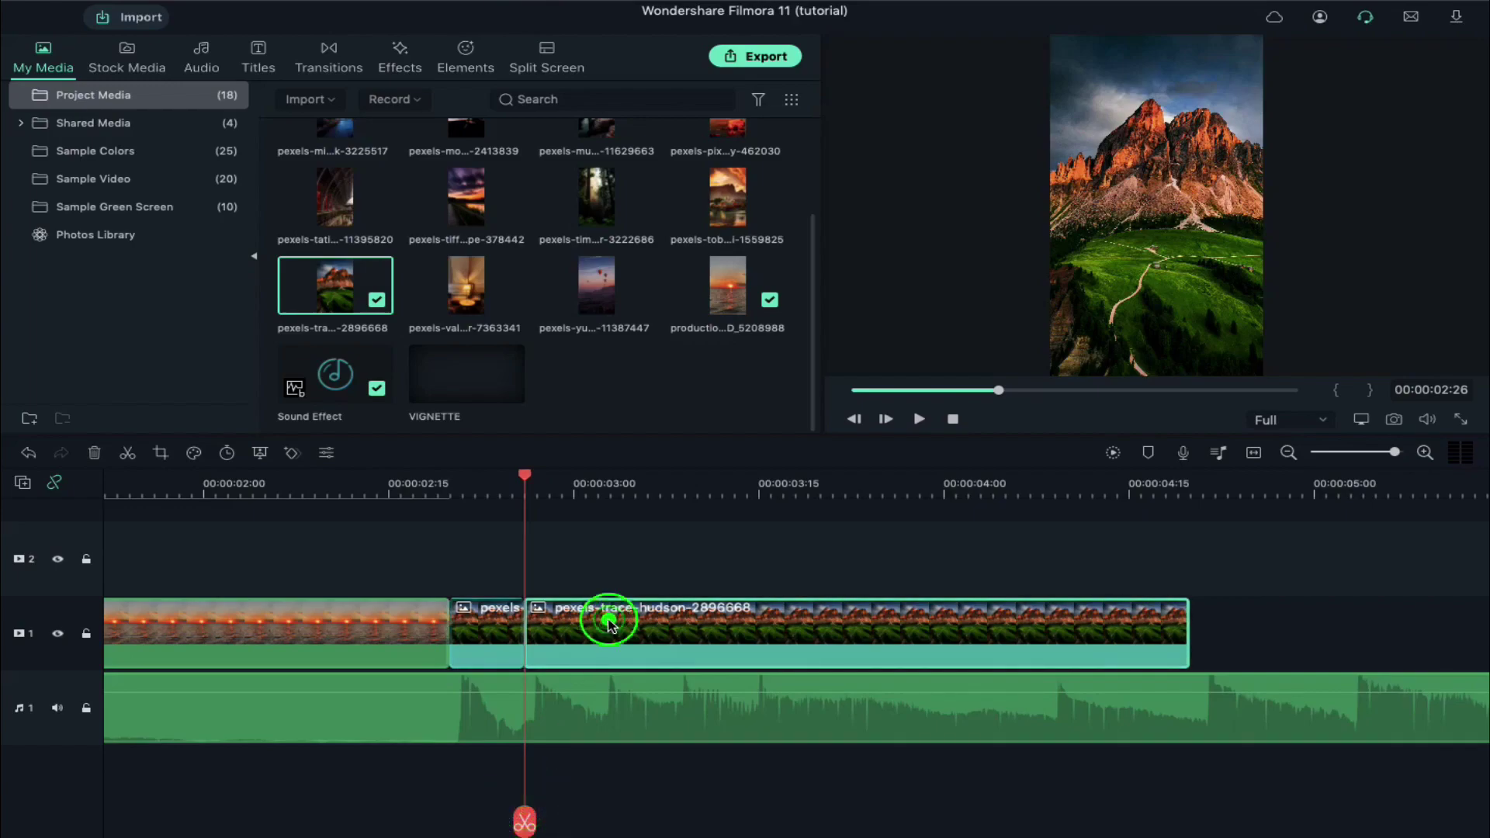
pyautogui.press('Delete')
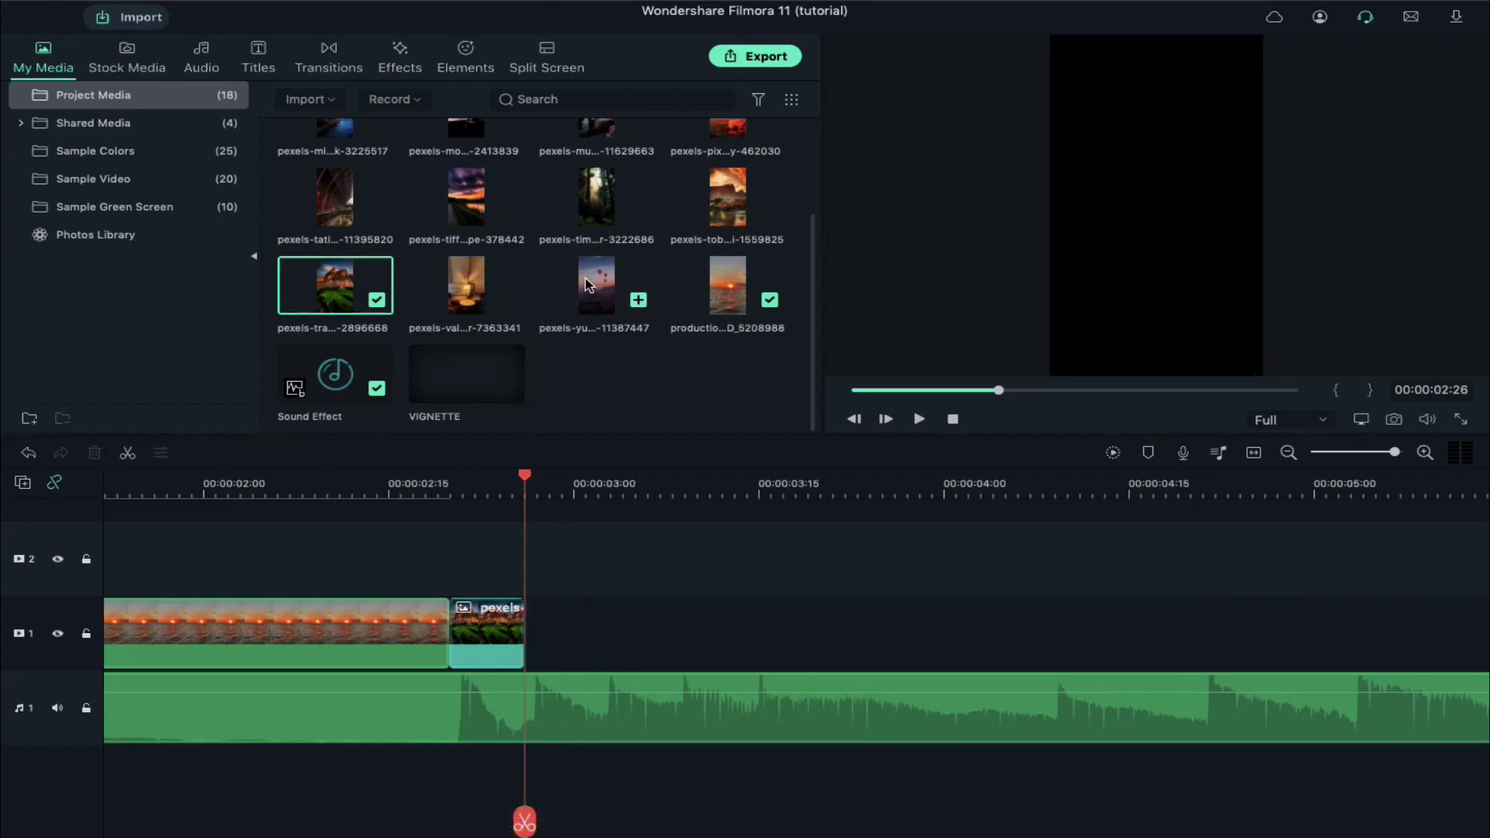
# Step: Add the hot-air balloon photo and trim its tail at the following beat
pyautogui.moveTo(590, 284); pyautogui.dragTo(543, 611)
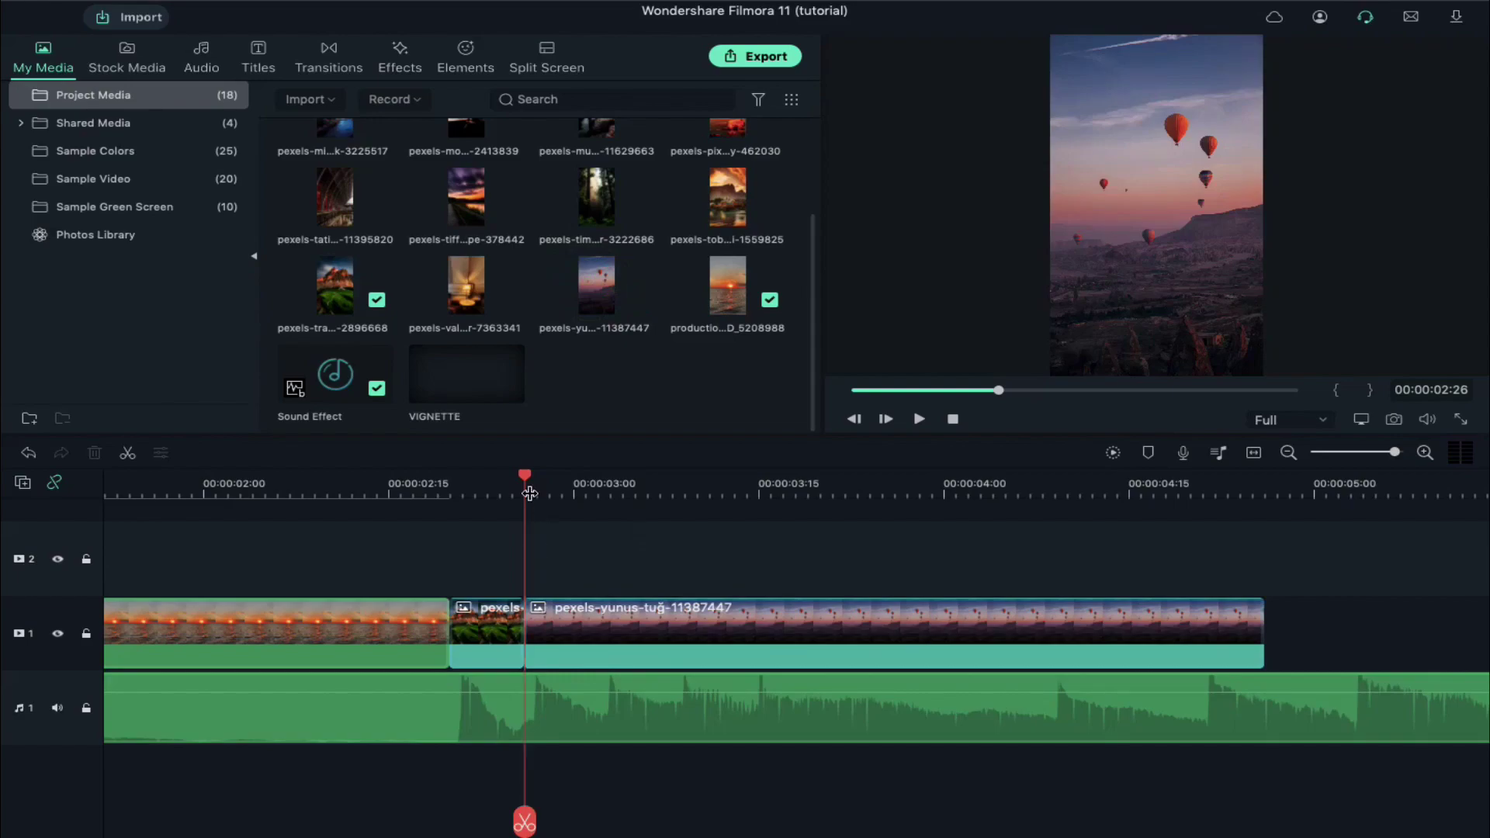
pyautogui.moveTo(524, 481); pyautogui.dragTo(608, 487)
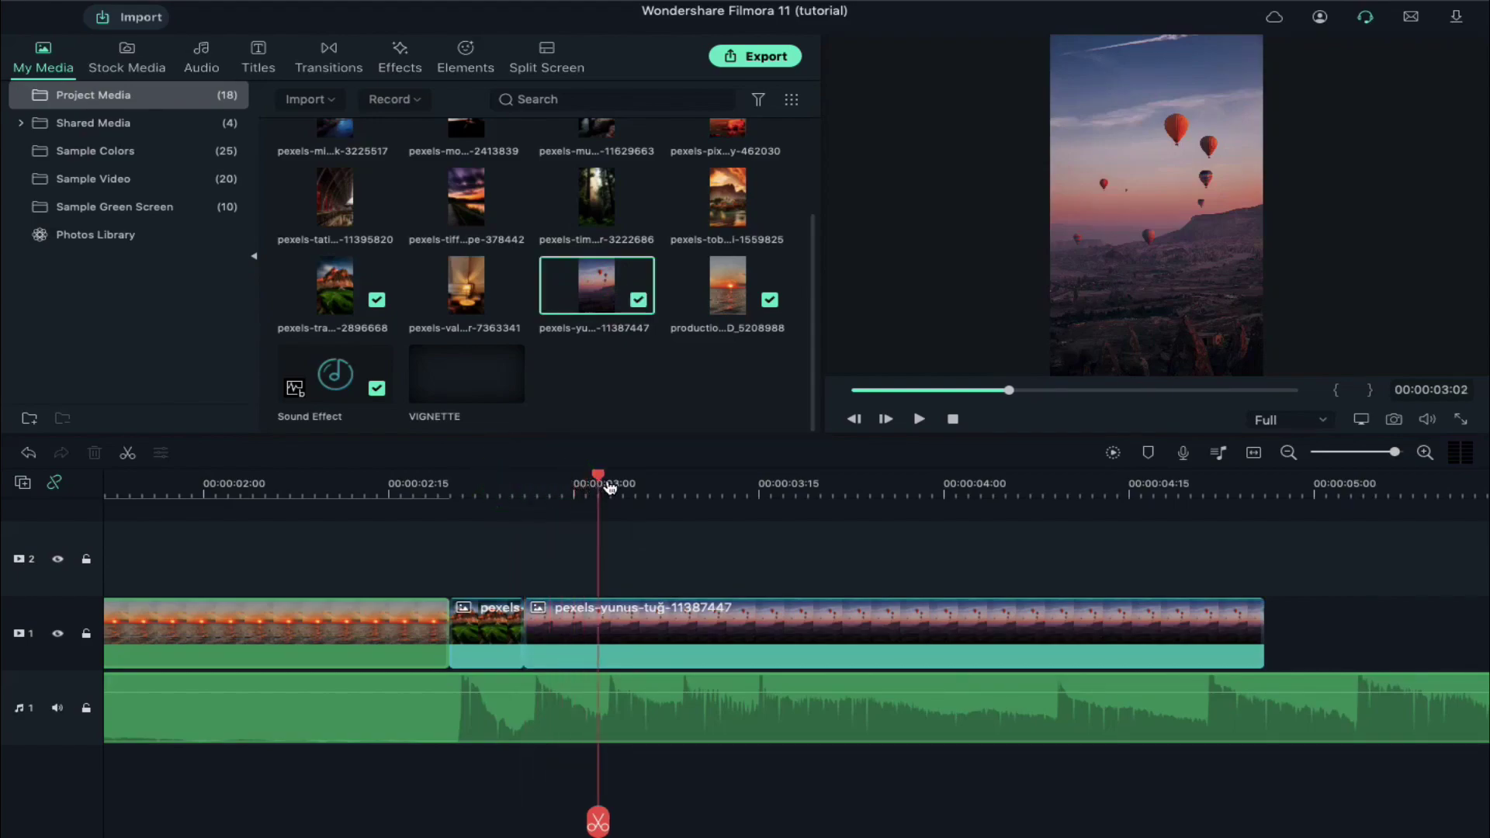
pyautogui.click(644, 635)
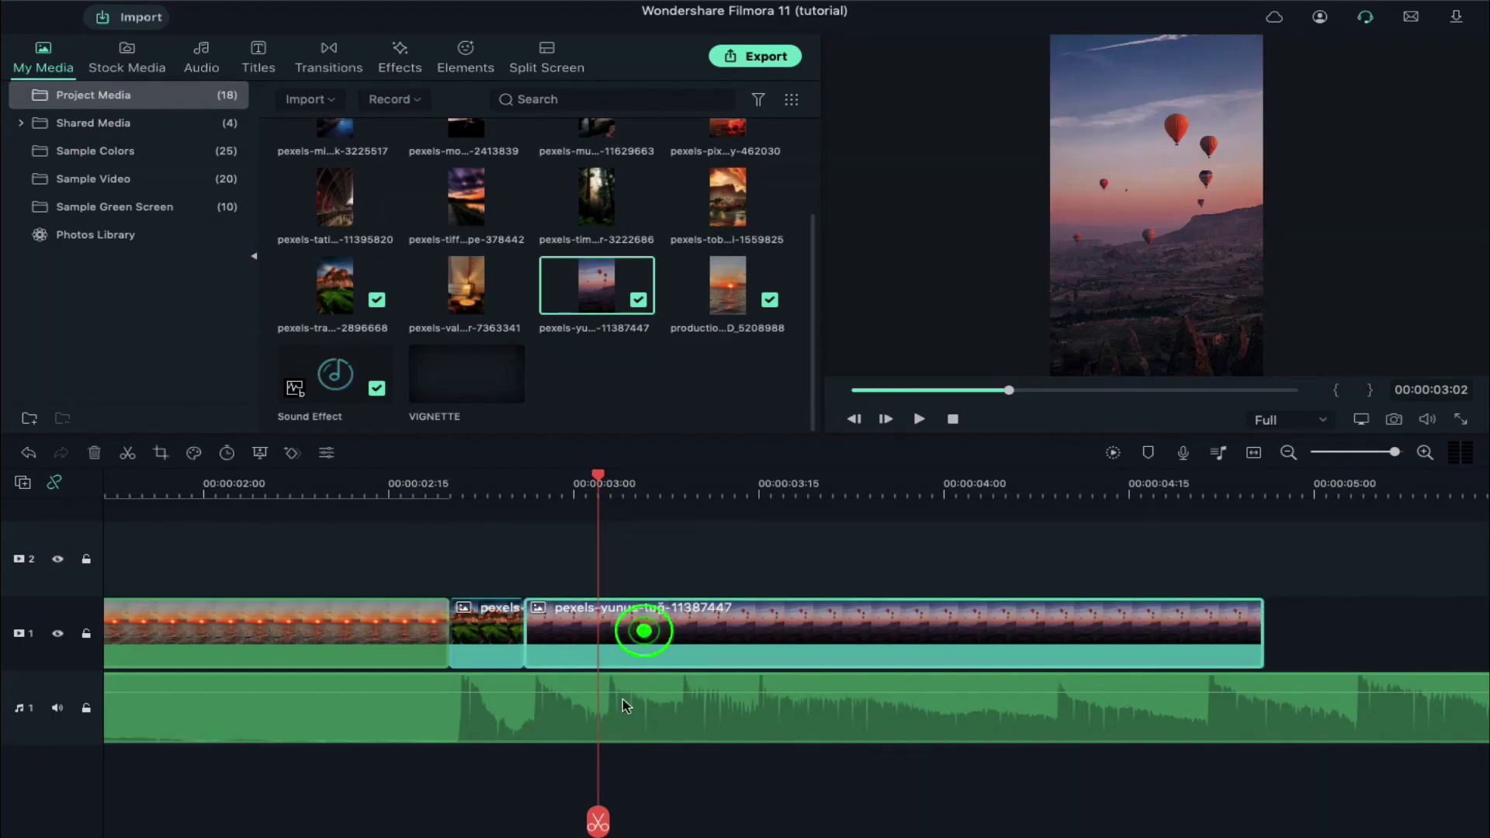
pyautogui.click(596, 822)
pyautogui.click(660, 647)
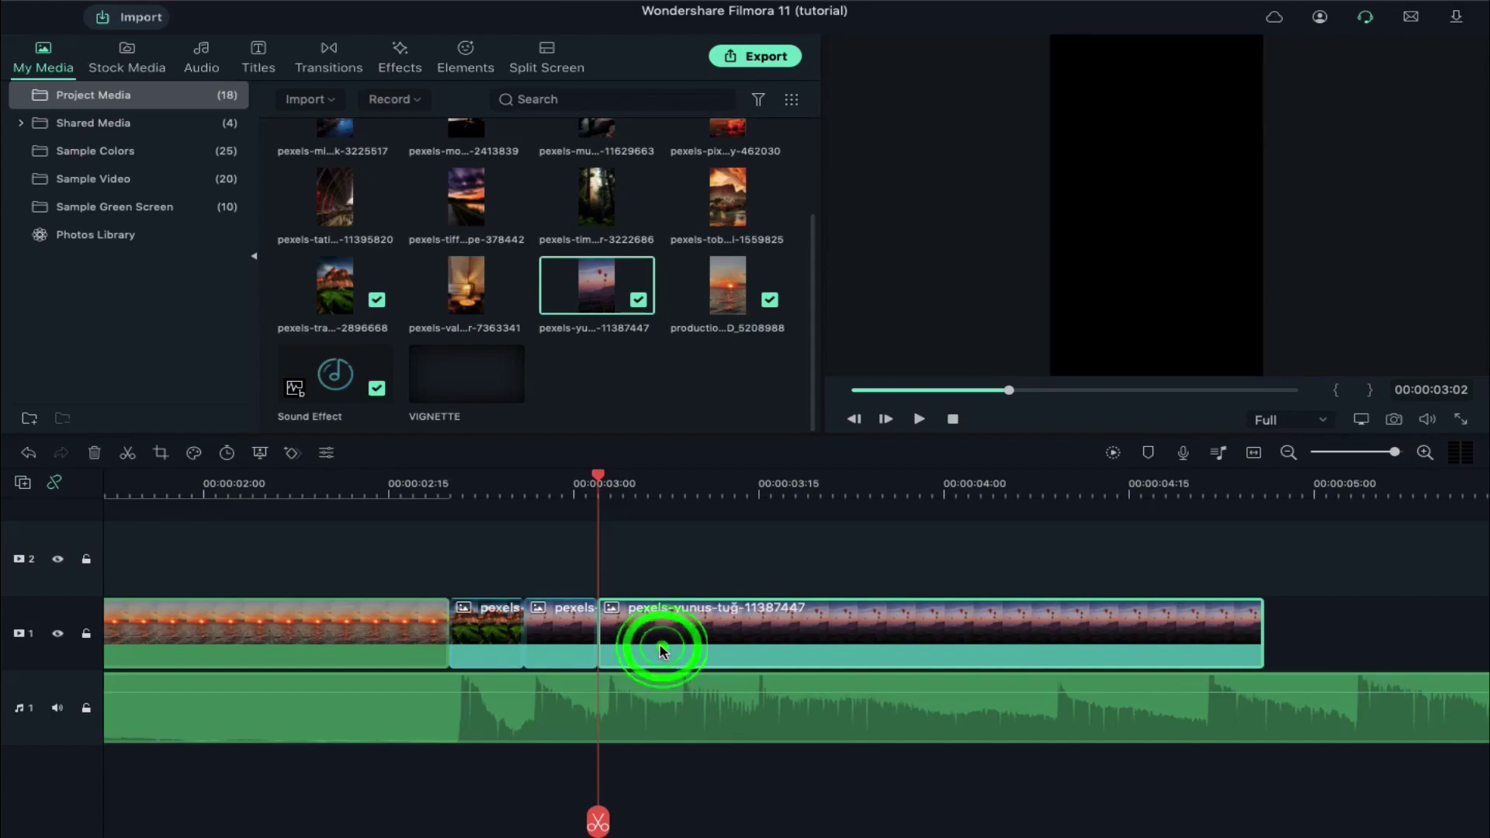
pyautogui.press('Delete')
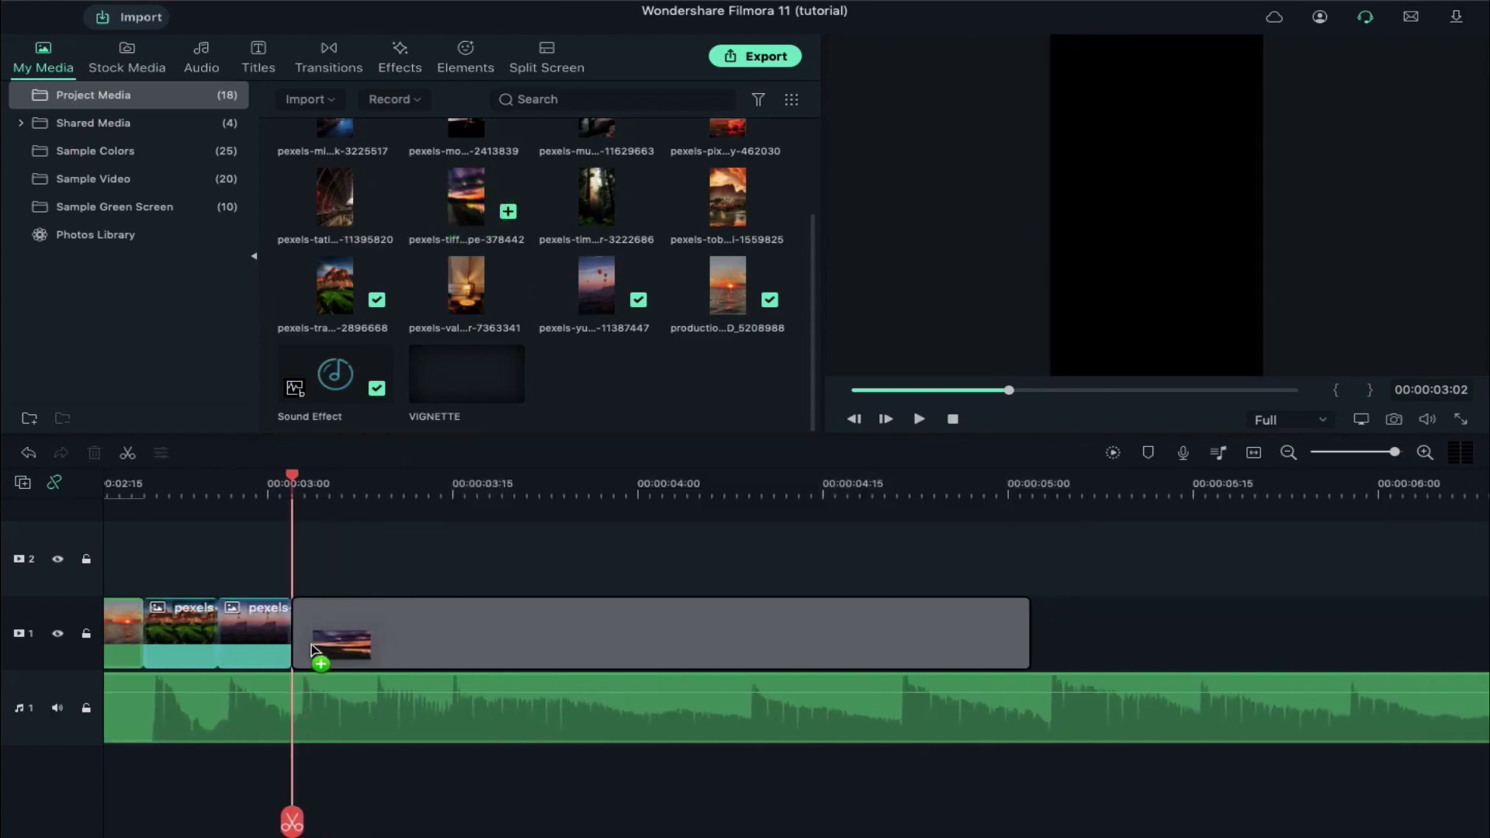
# Step: Append the sunset boardwalk photo and cut it off at the beat
pyautogui.moveTo(470, 206); pyautogui.dragTo(320, 635)
pyautogui.click(366, 484)
pyautogui.click(437, 635)
pyautogui.click(367, 822)
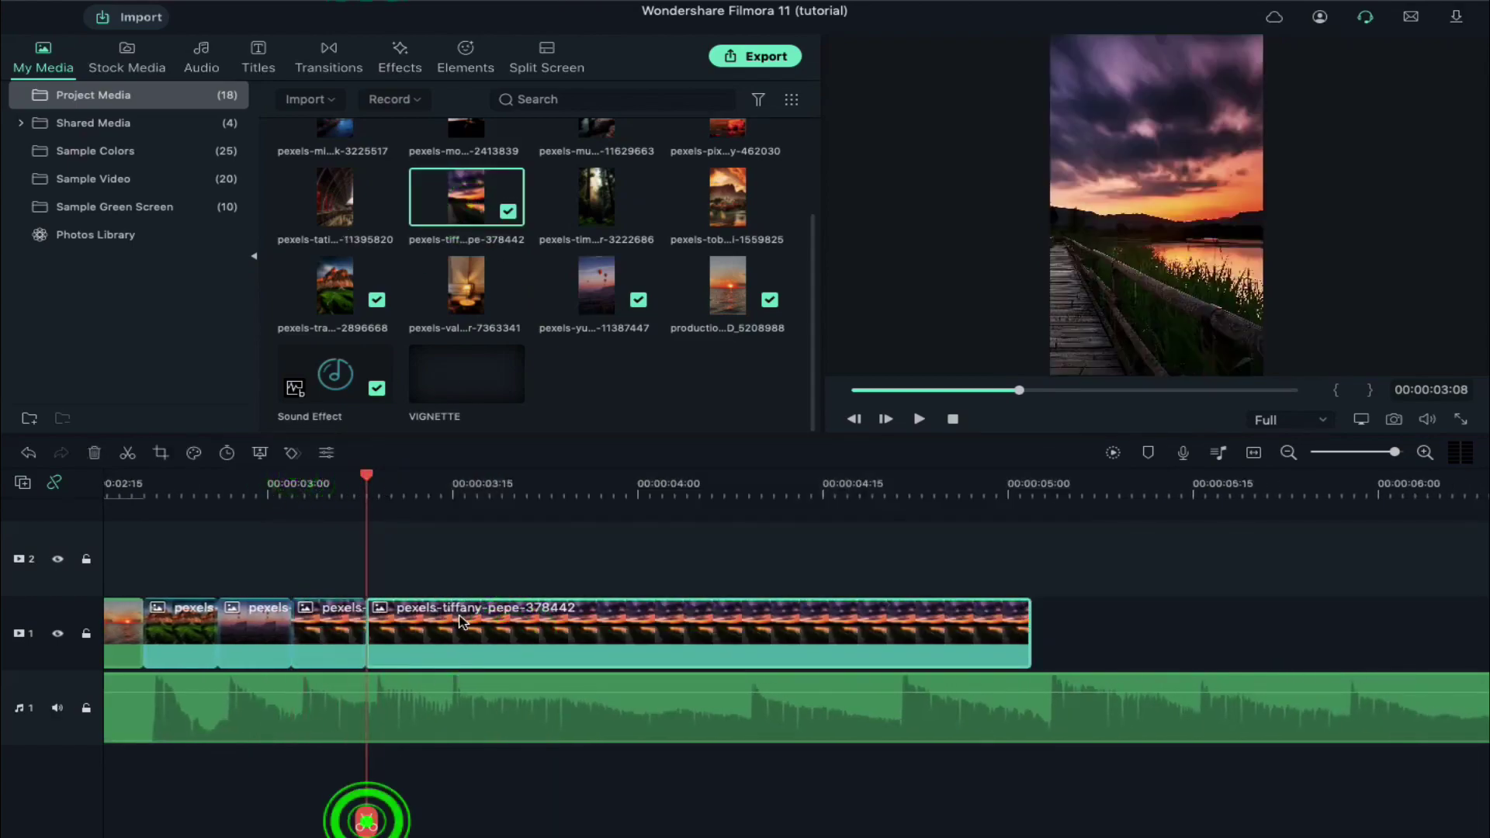
pyautogui.press('Delete')
# Step: Append the red houses and forest photos, trimming each at its beat
pyautogui.click(770, 211)
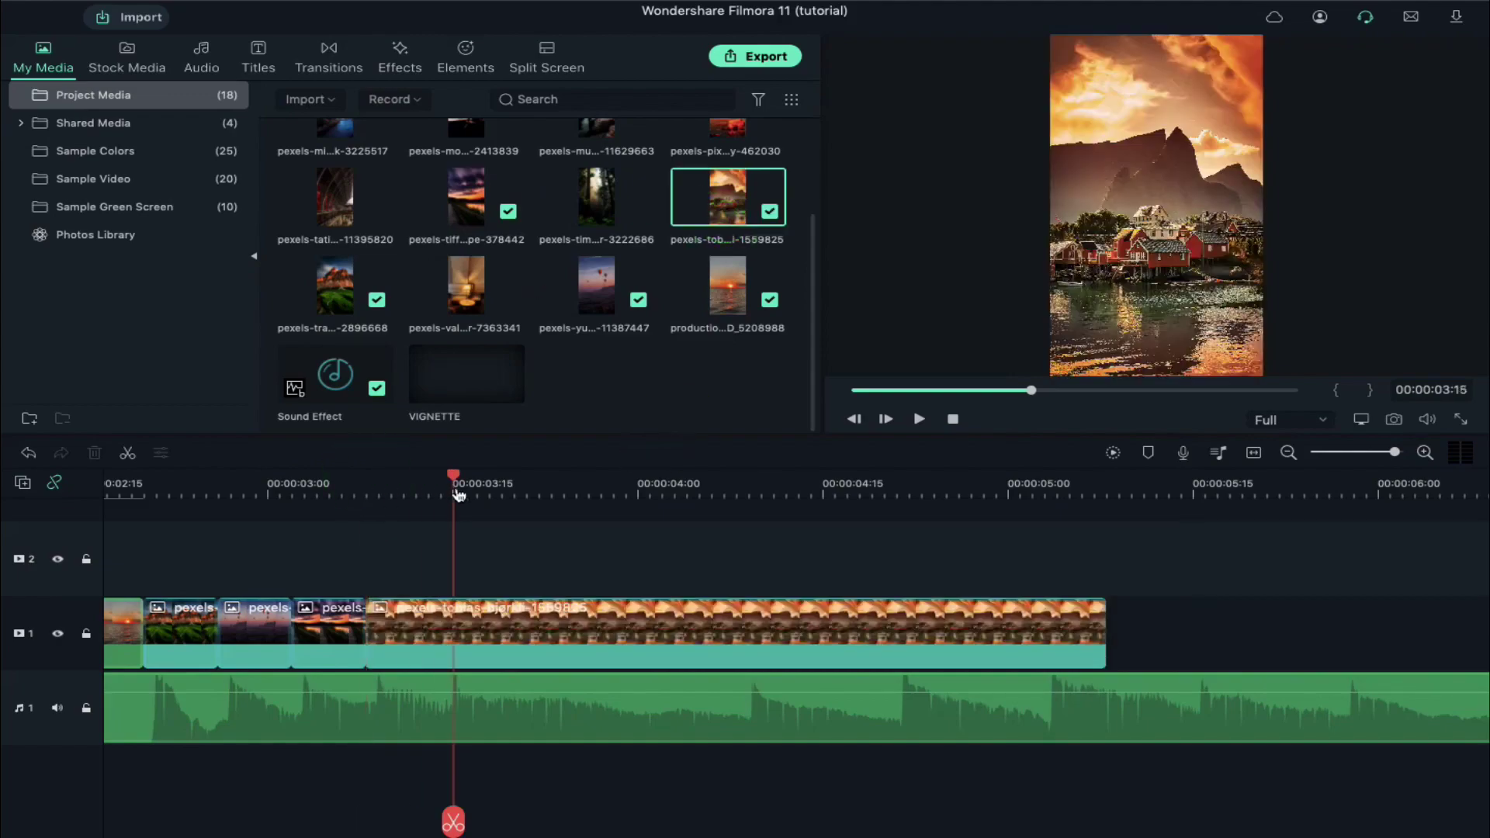
pyautogui.click(436, 823)
pyautogui.press('Delete')
pyautogui.click(638, 210)
pyautogui.click(528, 822)
pyautogui.press('Delete')
pyautogui.scroll(2, 525, 268)
# Step: Append the rocky sea-stack photo and the next image, each cut at the beat
pyautogui.click(638, 156)
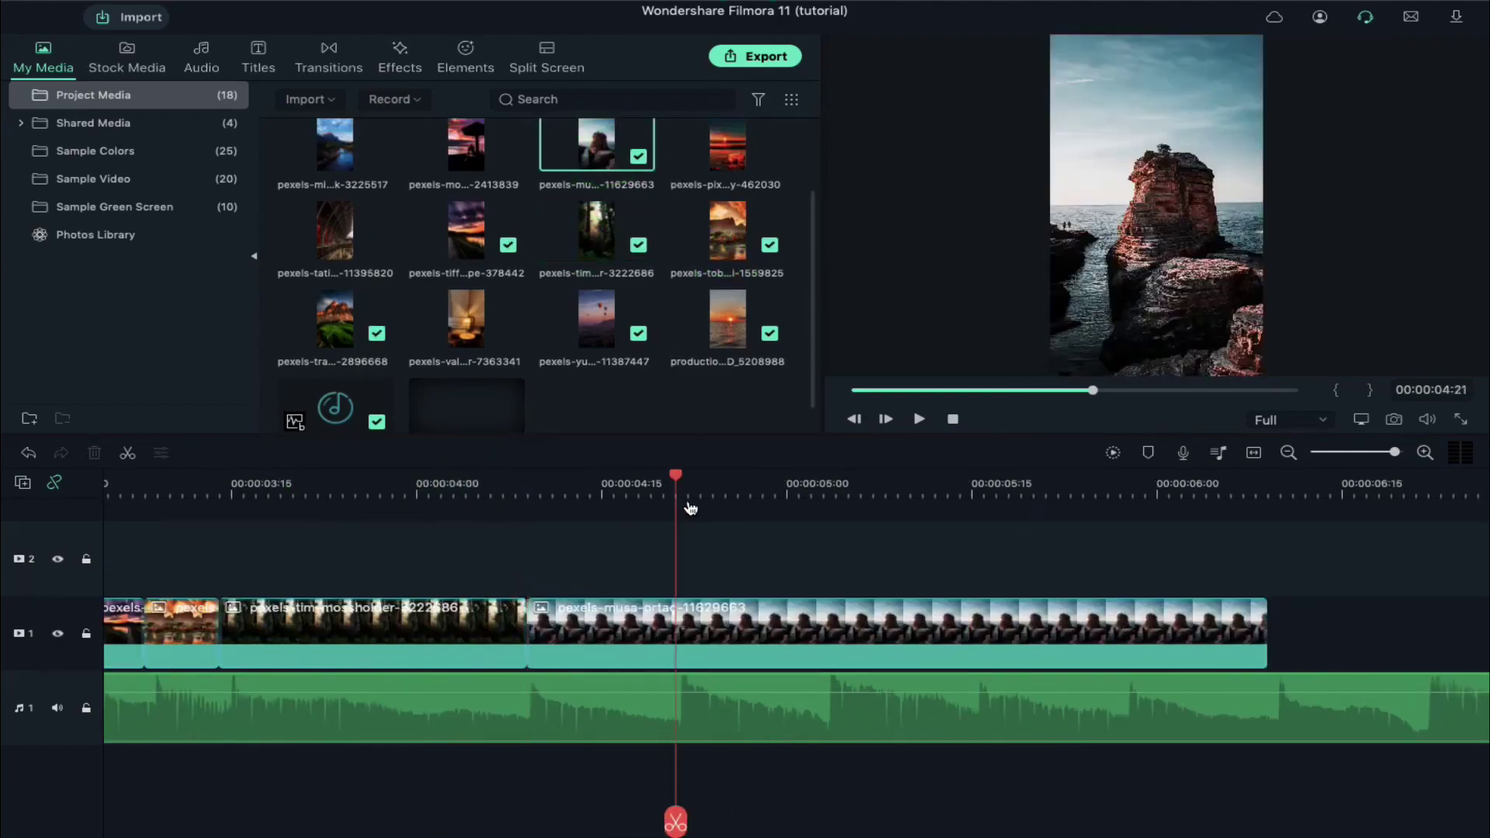
pyautogui.click(682, 823)
pyautogui.press('Delete')
pyautogui.click(508, 156)
pyautogui.click(376, 157)
pyautogui.click(520, 822)
pyautogui.press('Delete')
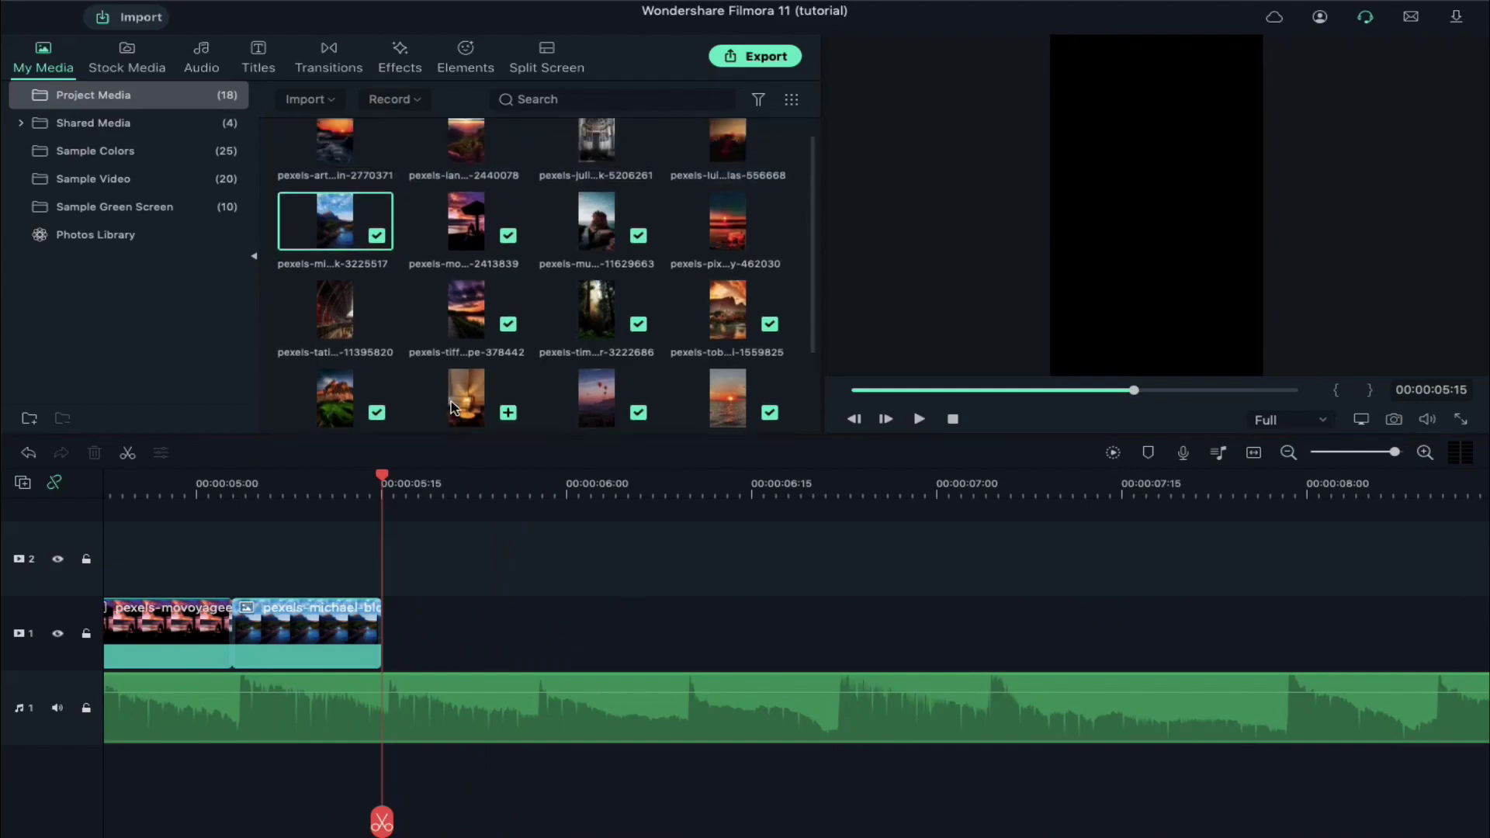
# Step: Append two more photos, removing each clip's tail past its beat
pyautogui.click(377, 168)
pyautogui.click(525, 822)
pyautogui.press('Delete')
pyautogui.click(595, 606)
pyautogui.press('Delete')
pyautogui.click(376, 346)
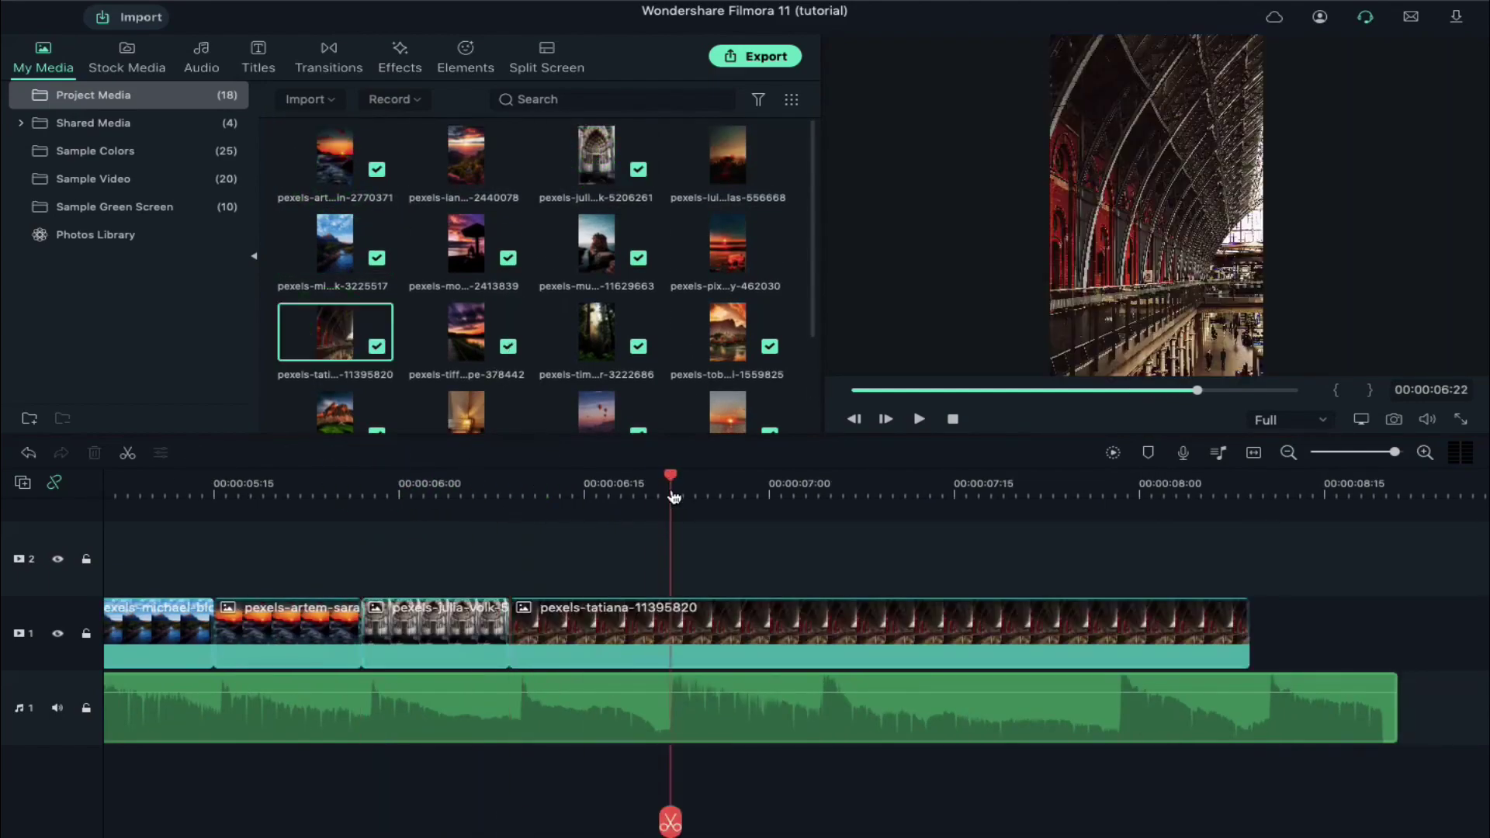
pyautogui.click(660, 822)
pyautogui.press('Delete')
# Step: Append the pexels-luizclas-556668 photo and trim it at the next beat
pyautogui.click(507, 168)
pyautogui.click(466, 481)
pyautogui.moveTo(465, 481); pyautogui.dragTo(739, 489)
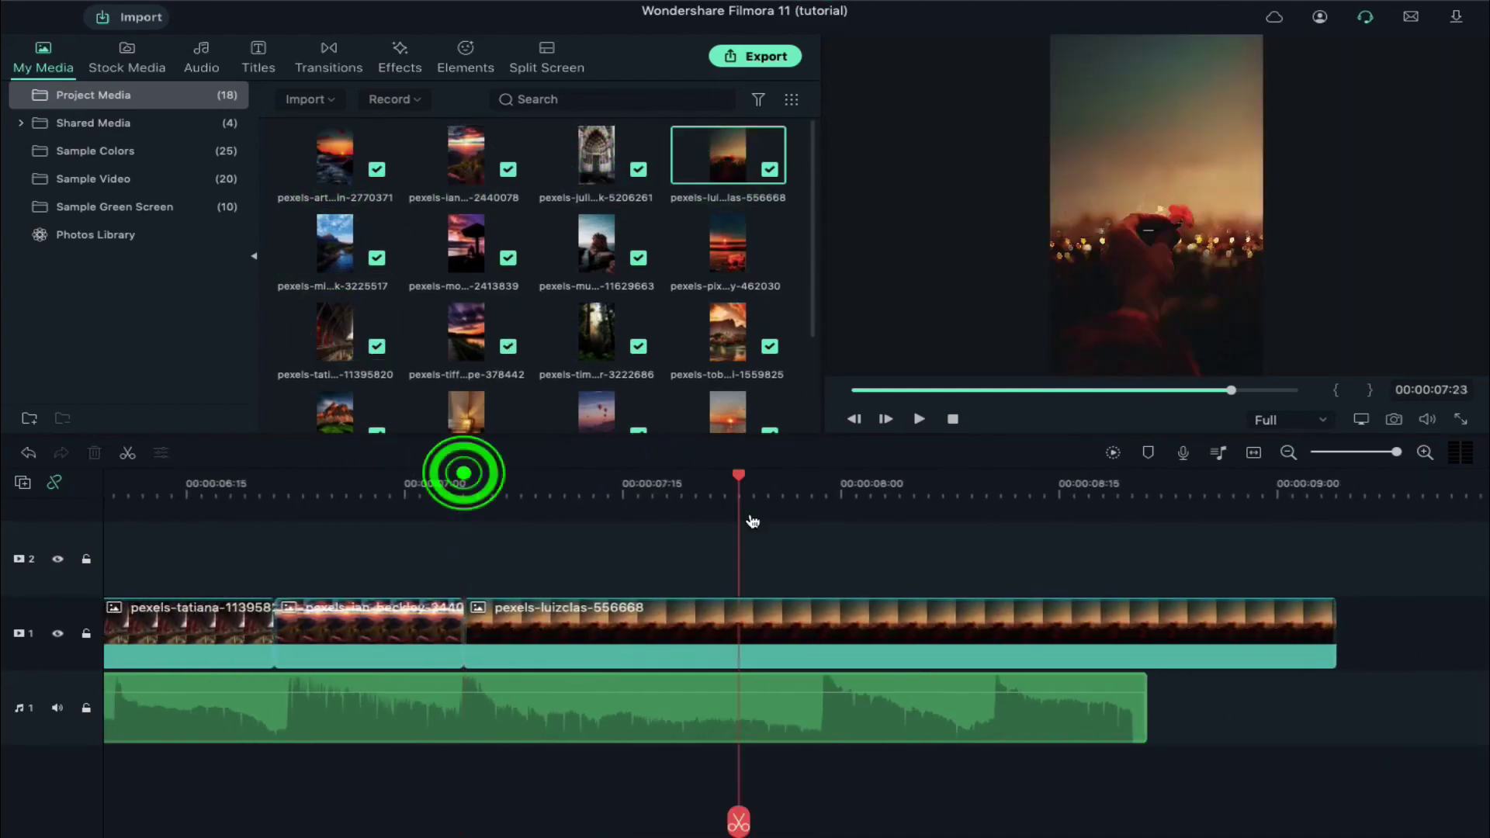
pyautogui.click(738, 822)
pyautogui.press('Delete')
pyautogui.scroll(-1, 598, 372)
# Step: Append the candle and sunset bottle photos, trimming the bottle clip so the timeline ends near 00:00:08:21
pyautogui.click(509, 396)
pyautogui.click(768, 218)
pyautogui.click(706, 665)
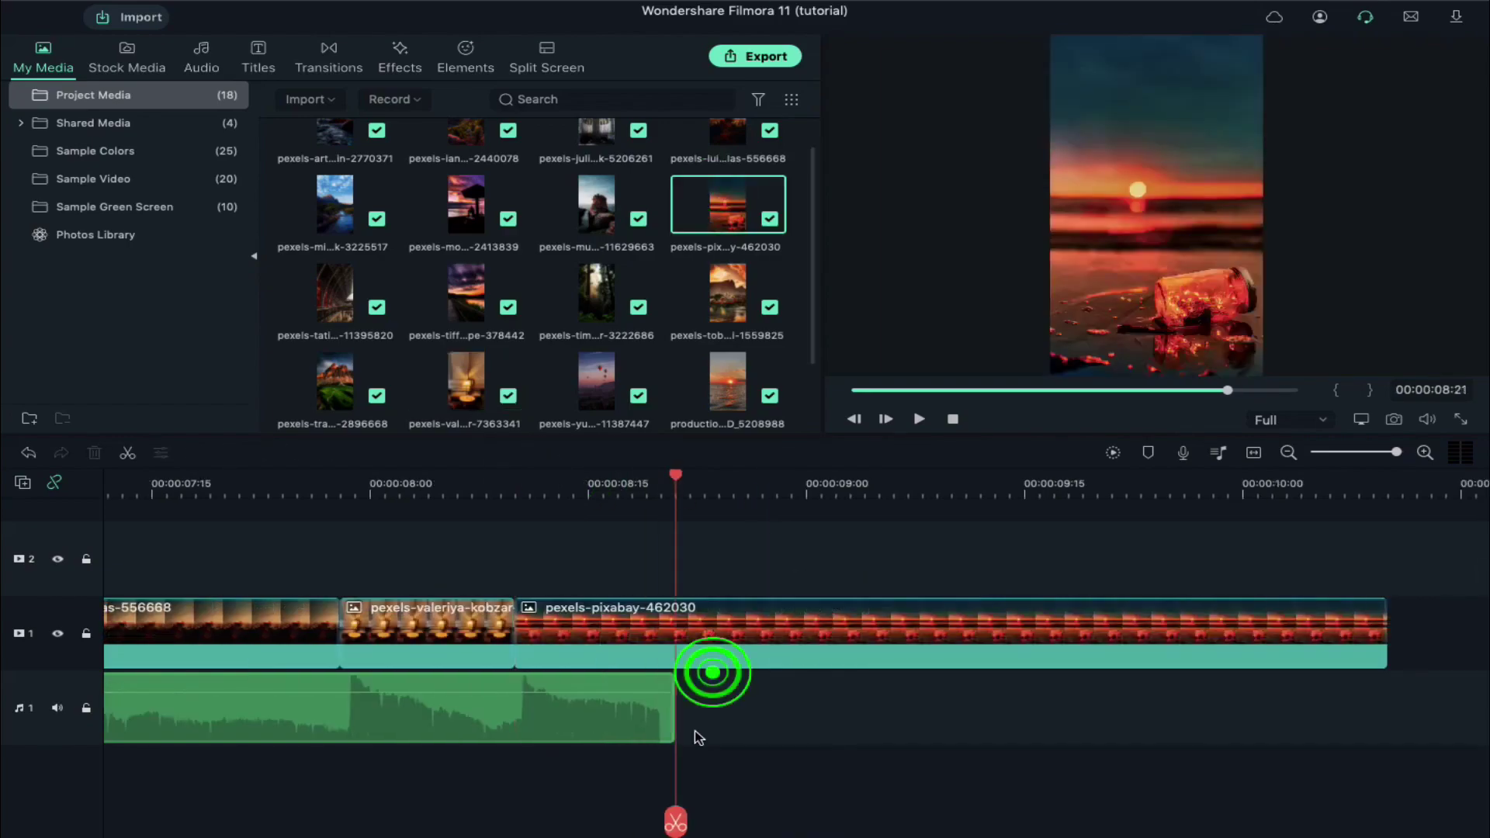
pyautogui.press('Delete')
pyautogui.hscroll(-5, 715, 633)
pyautogui.hscroll(-5, 717, 633)
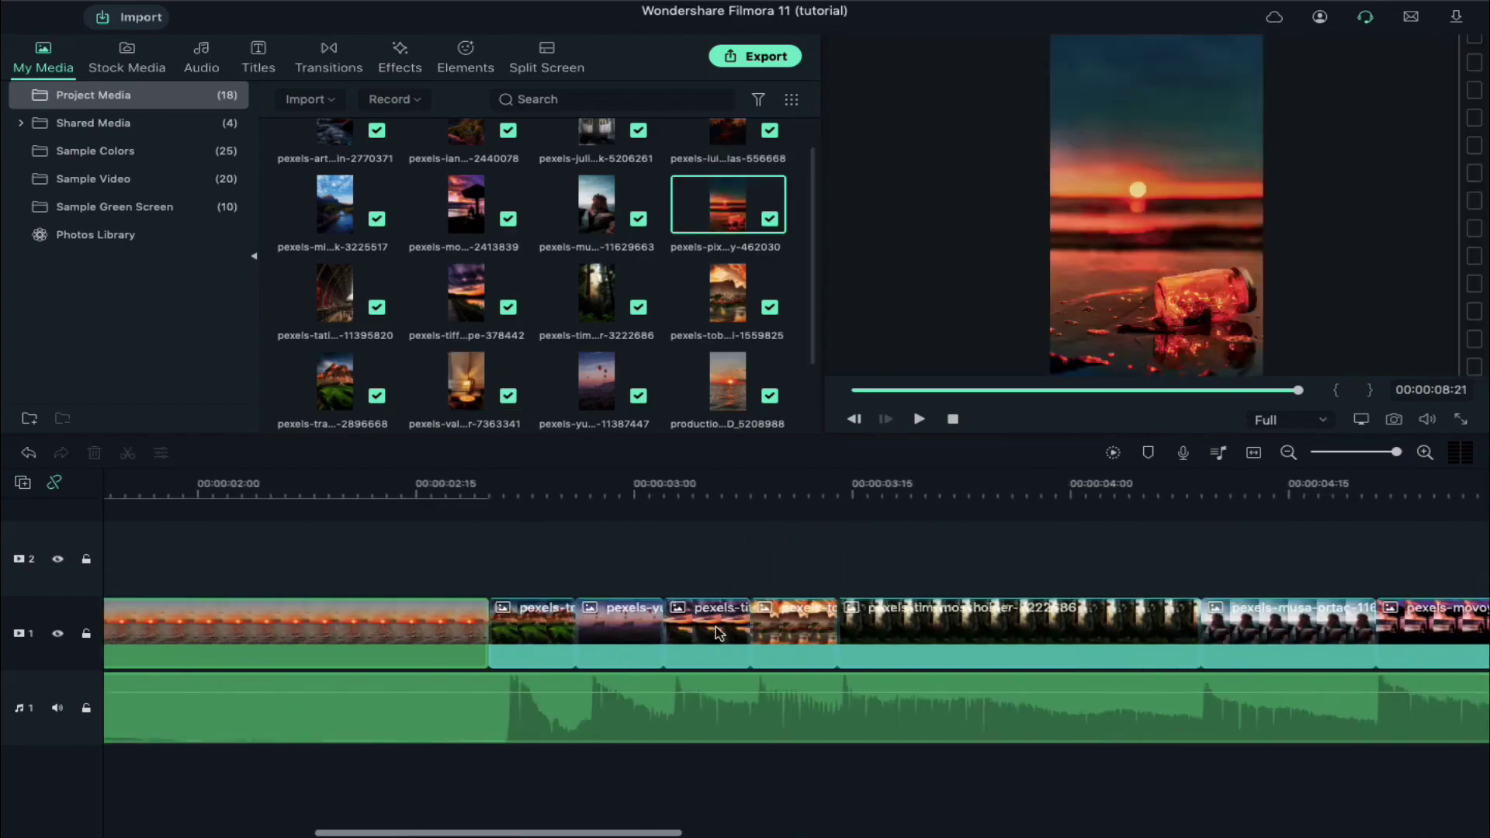
pyautogui.hscroll(-5, 717, 631)
pyautogui.hscroll(-2, 716, 632)
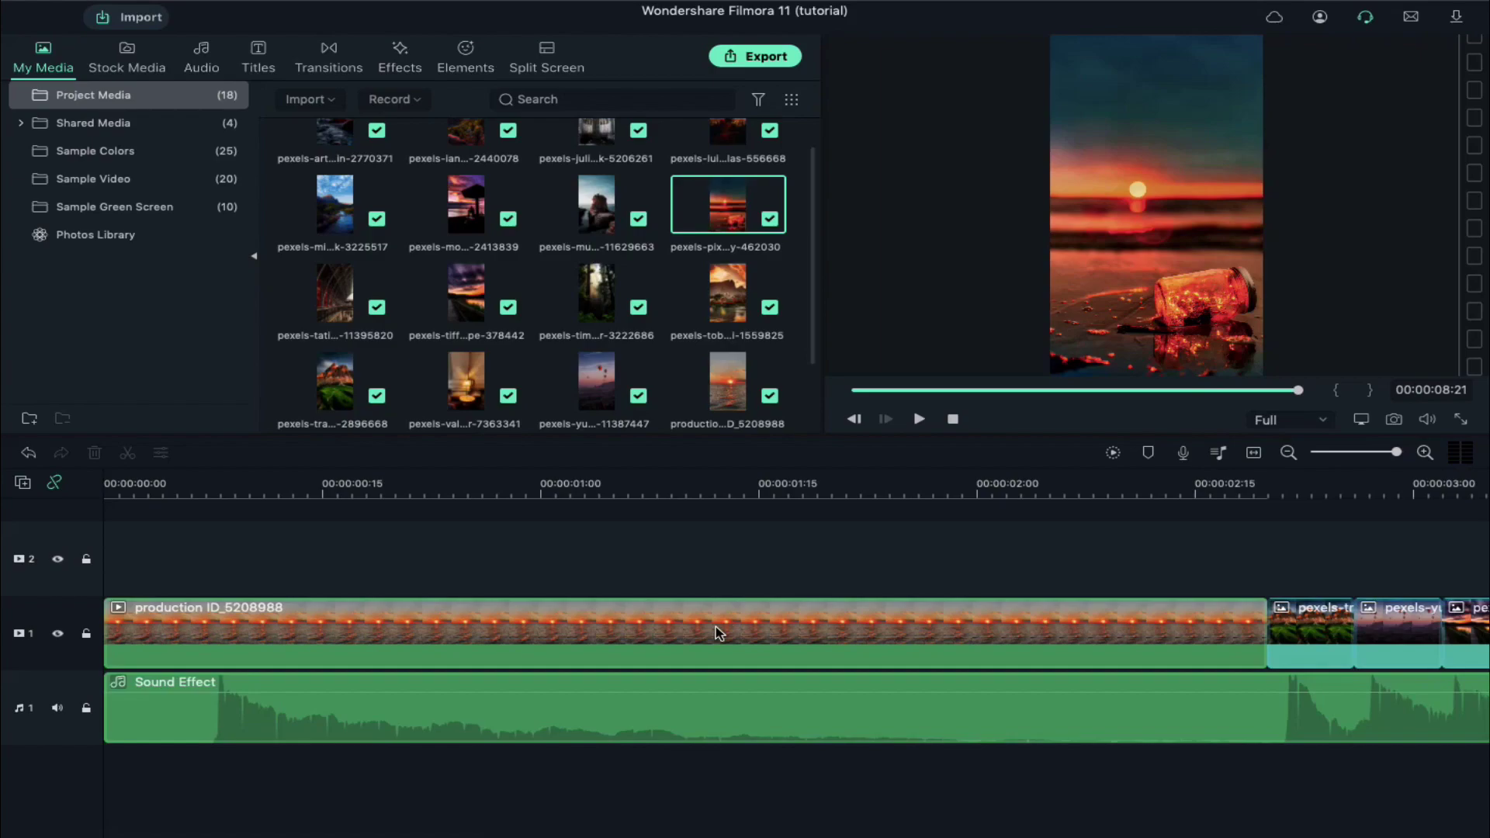
# Step: Drag Speed Blur's Simple Roll 3 onto the intro clip's start and adjust its length
pyautogui.click(316, 70)
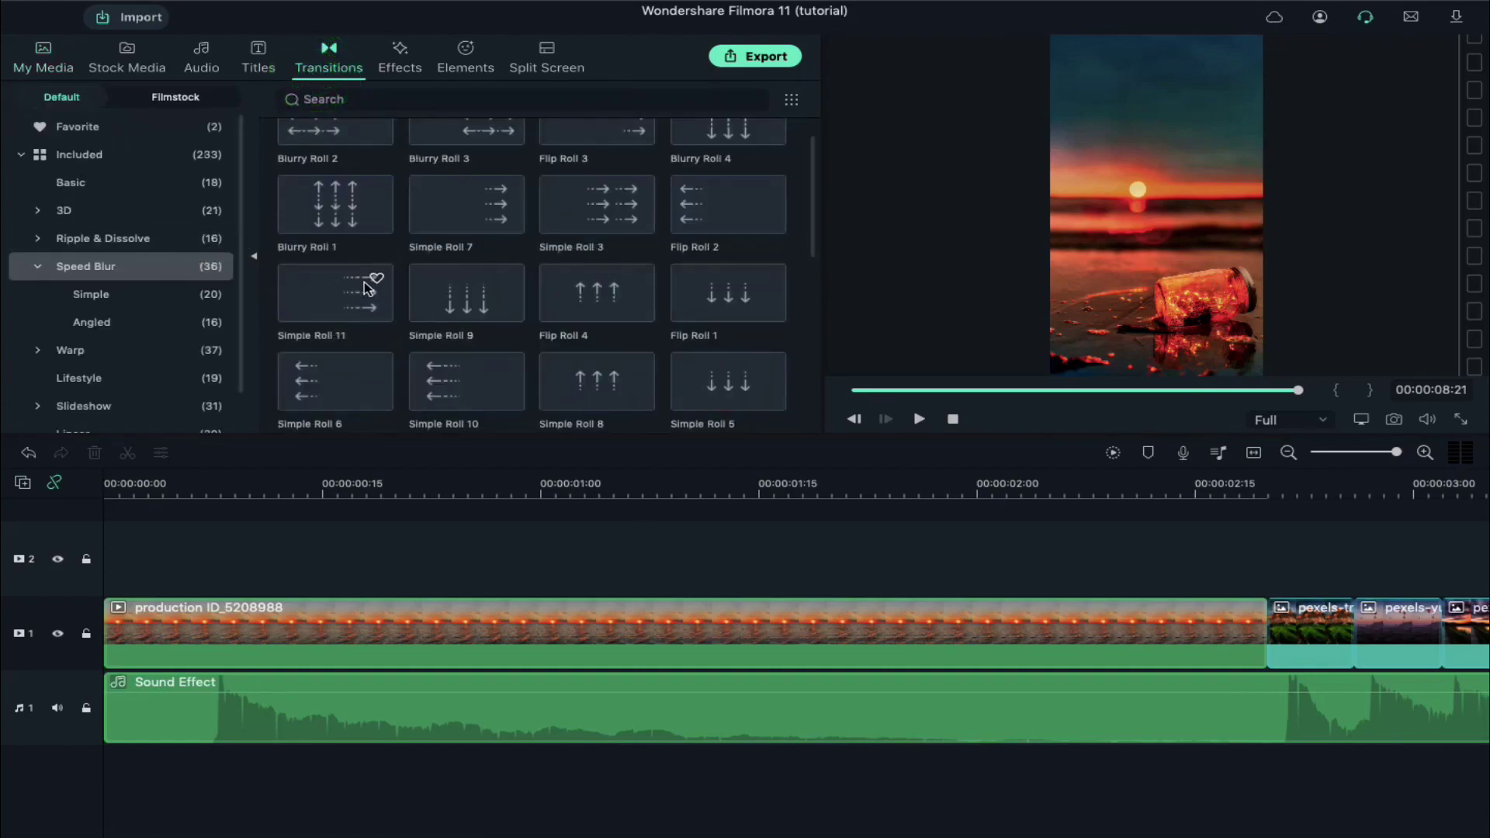
pyautogui.scroll(1, 369, 290)
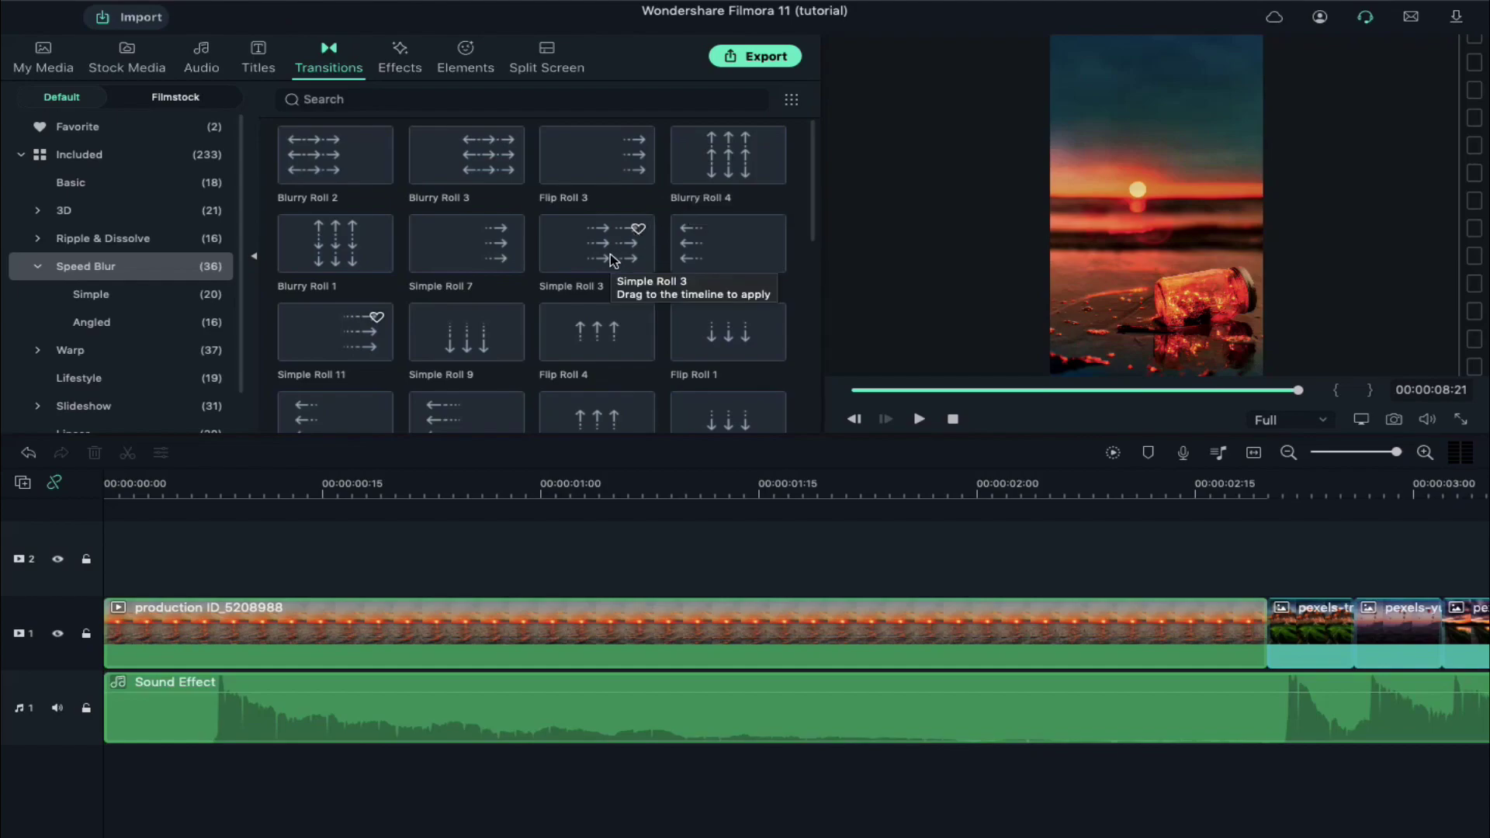
pyautogui.moveTo(611, 259)
pyautogui.mouseDown()
pyautogui.moveTo(130, 647)
pyautogui.moveTo(219, 640)
pyautogui.mouseUp()
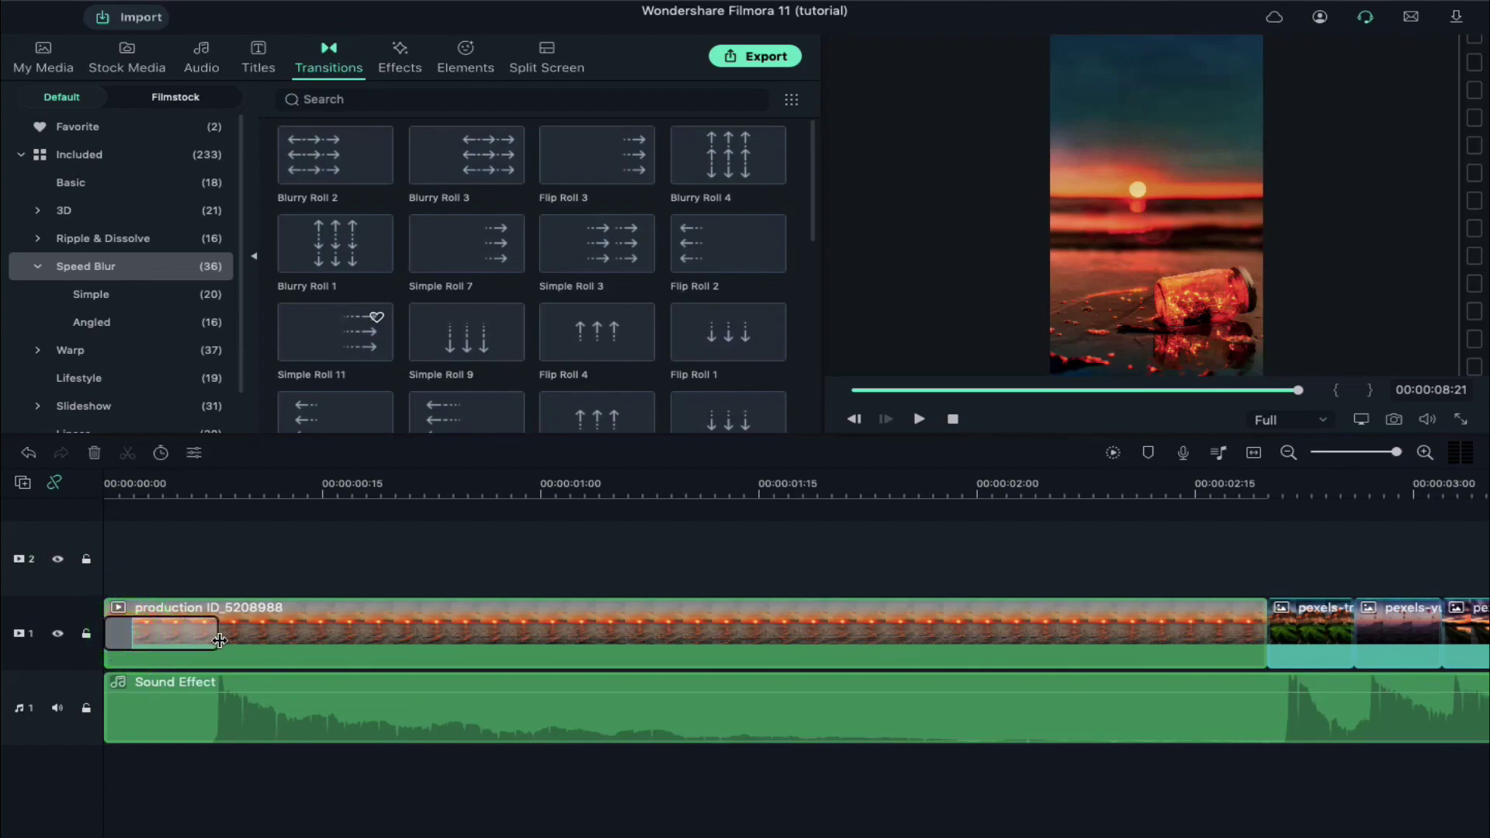
pyautogui.moveTo(225, 697); pyautogui.dragTo(221, 692)
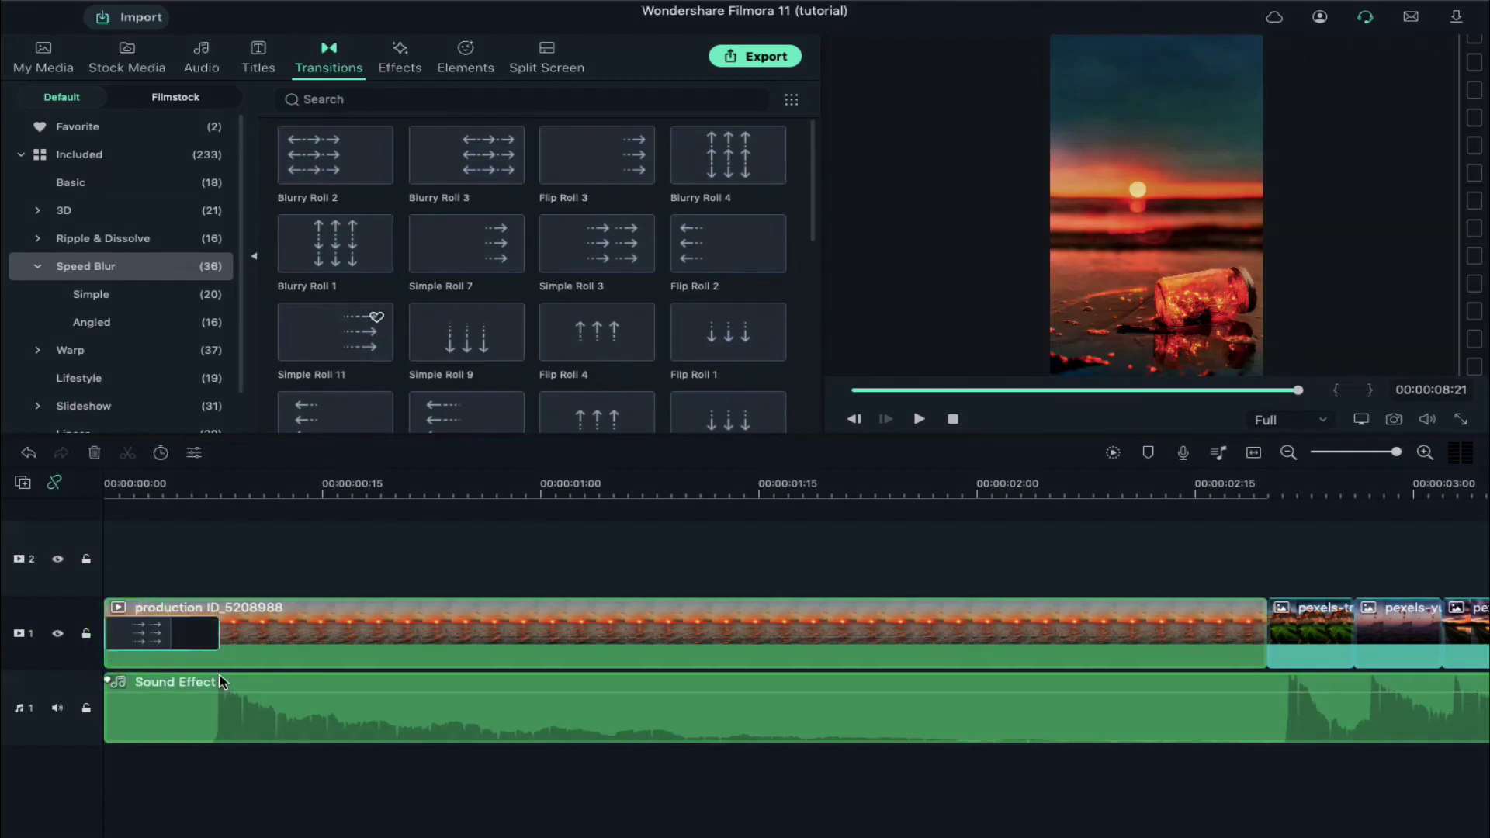
pyautogui.hscroll(5, 239, 690)
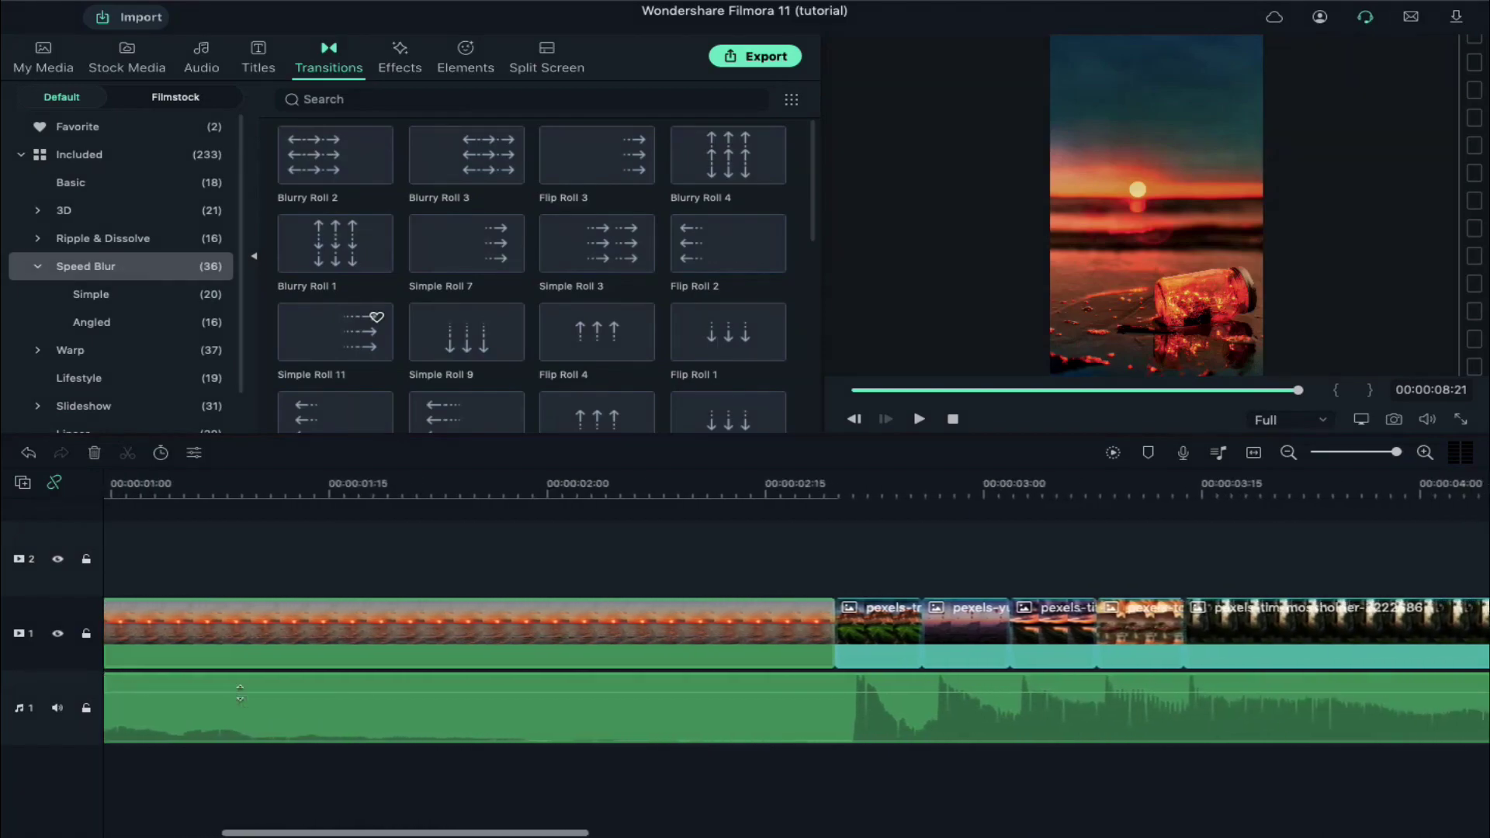
pyautogui.hscroll(5, 240, 689)
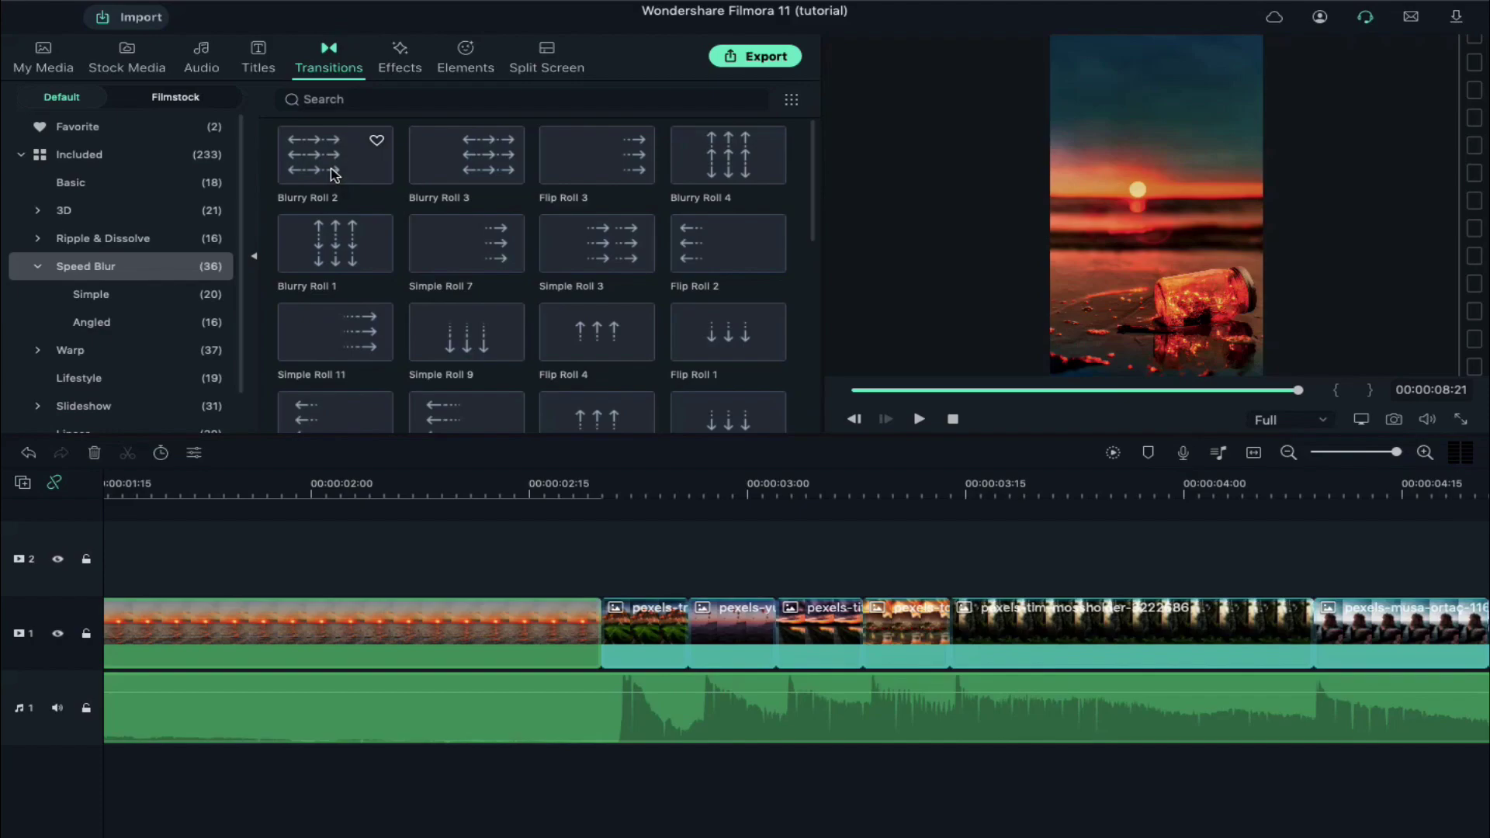
# Step: Add Blurry Roll 2, 3 and 1 transitions at the first six cuts, starting after the intro
pyautogui.moveTo(332, 174); pyautogui.dragTo(599, 620)
pyautogui.hscroll(3, 600, 619)
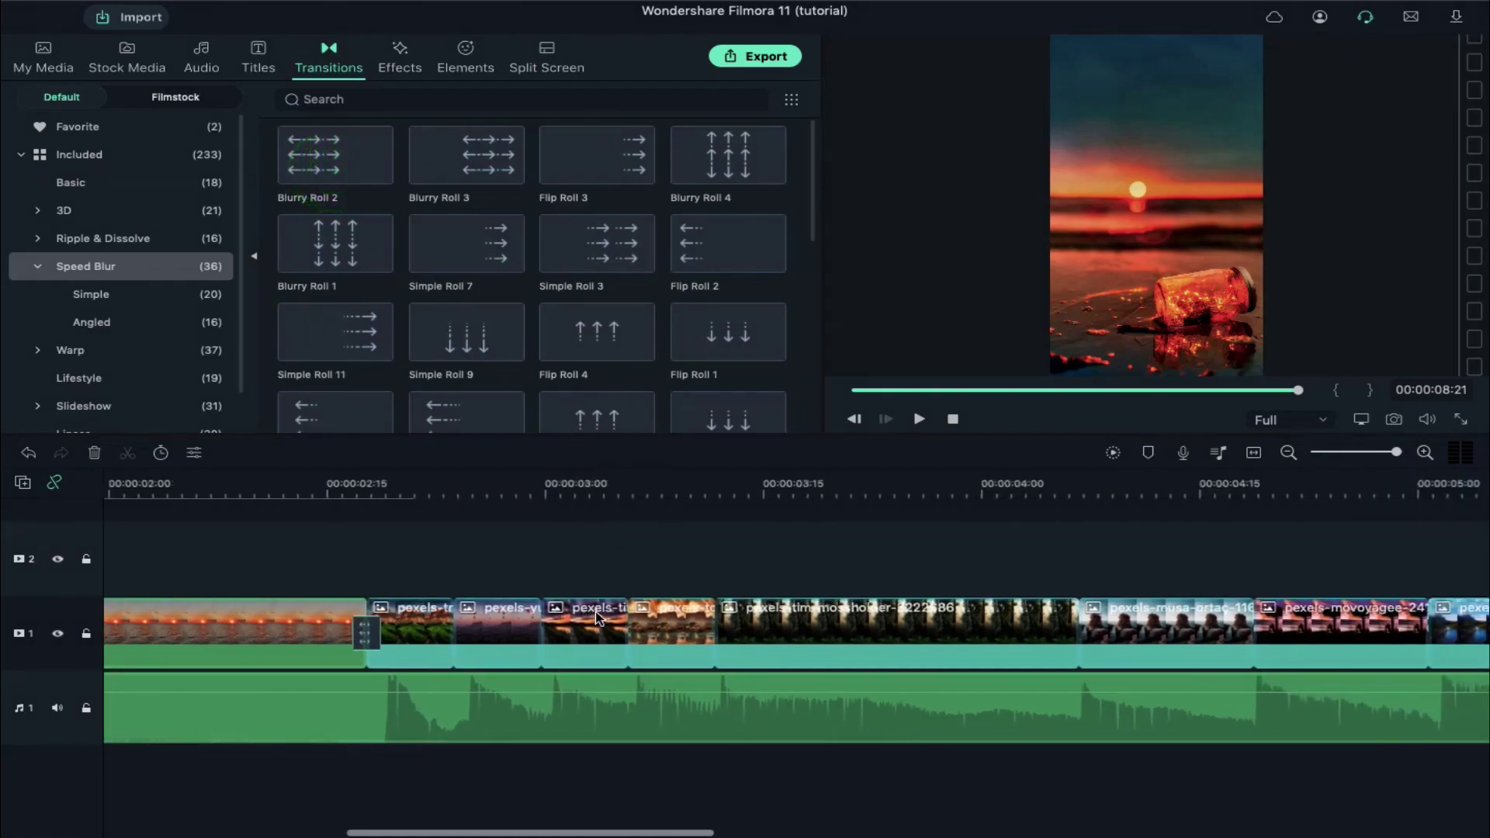
pyautogui.moveTo(460, 157); pyautogui.dragTo(440, 617)
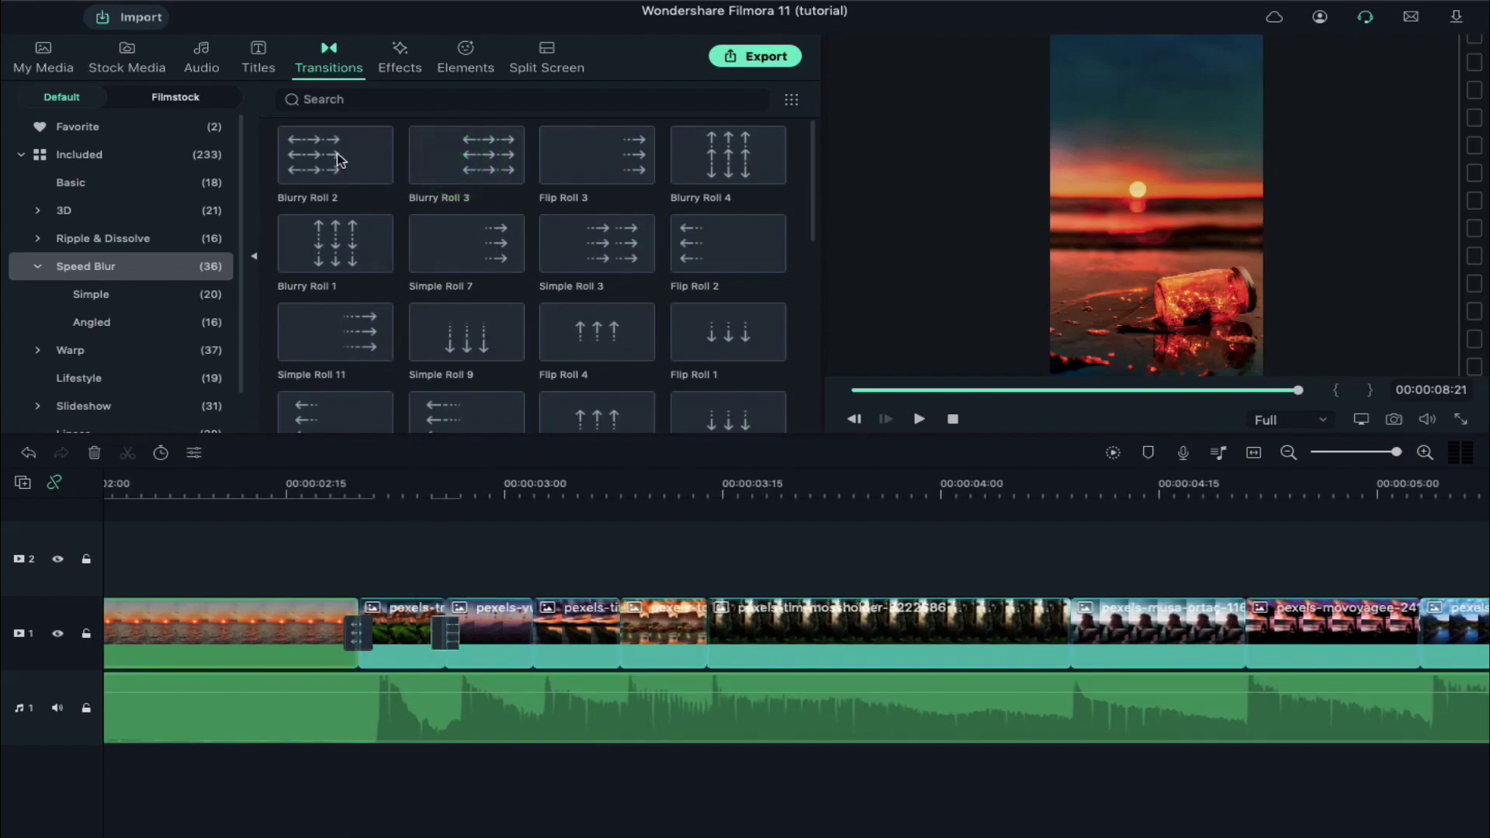
pyautogui.moveTo(335, 160); pyautogui.dragTo(532, 629)
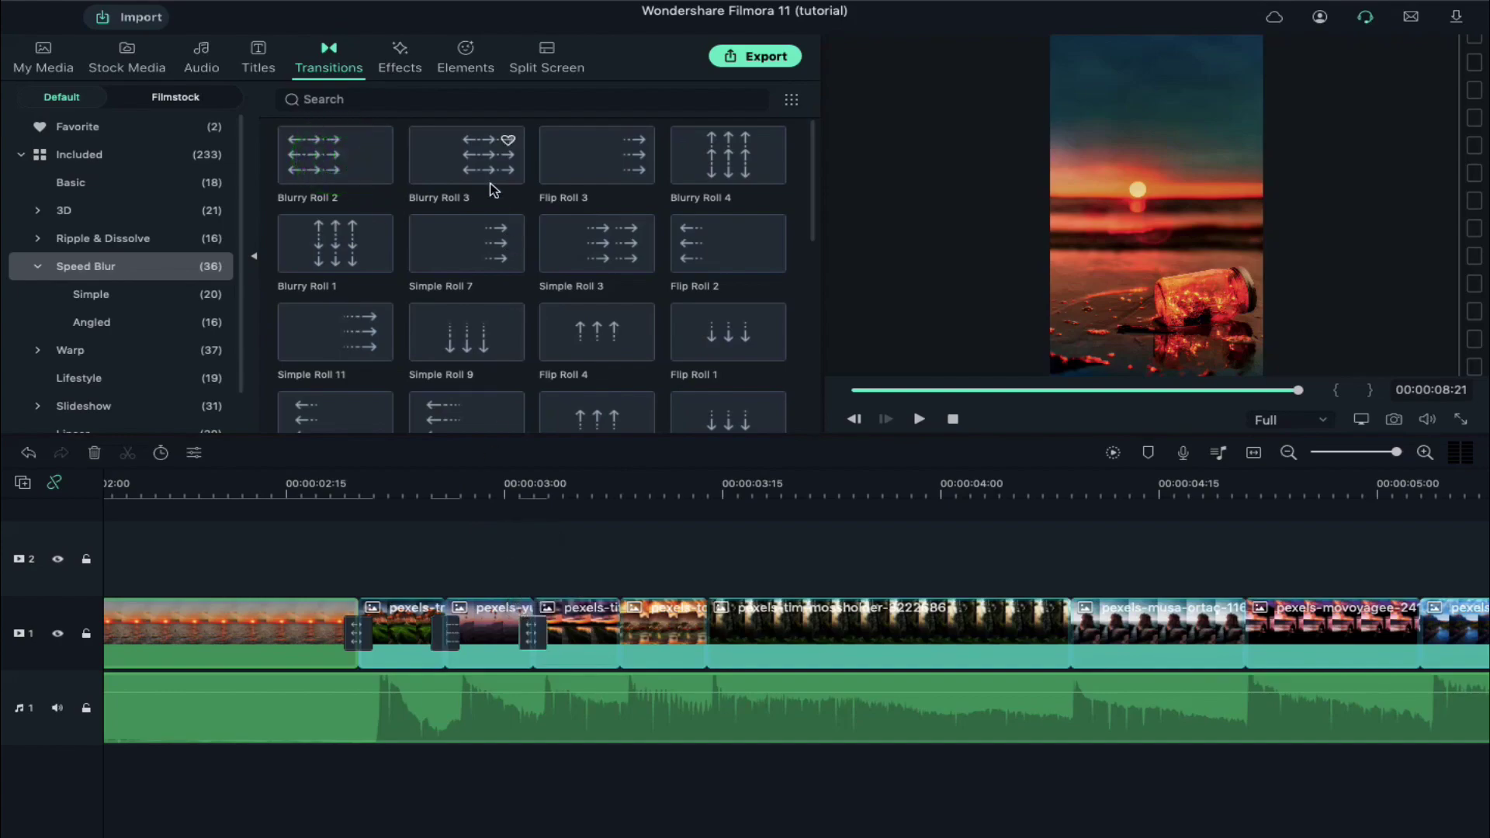
pyautogui.moveTo(484, 166); pyautogui.dragTo(639, 625)
pyautogui.moveTo(360, 160)
pyautogui.mouseDown()
pyautogui.moveTo(530, 629)
pyautogui.moveTo(708, 622)
pyautogui.mouseUp()
pyautogui.moveTo(336, 244); pyautogui.dragTo(606, 629)
# Step: Add Blurry Roll transitions, including Roll 4 and Roll 1, at the remaining cuts through the final pixabay clip
pyautogui.moveTo(728, 157); pyautogui.dragTo(705, 628)
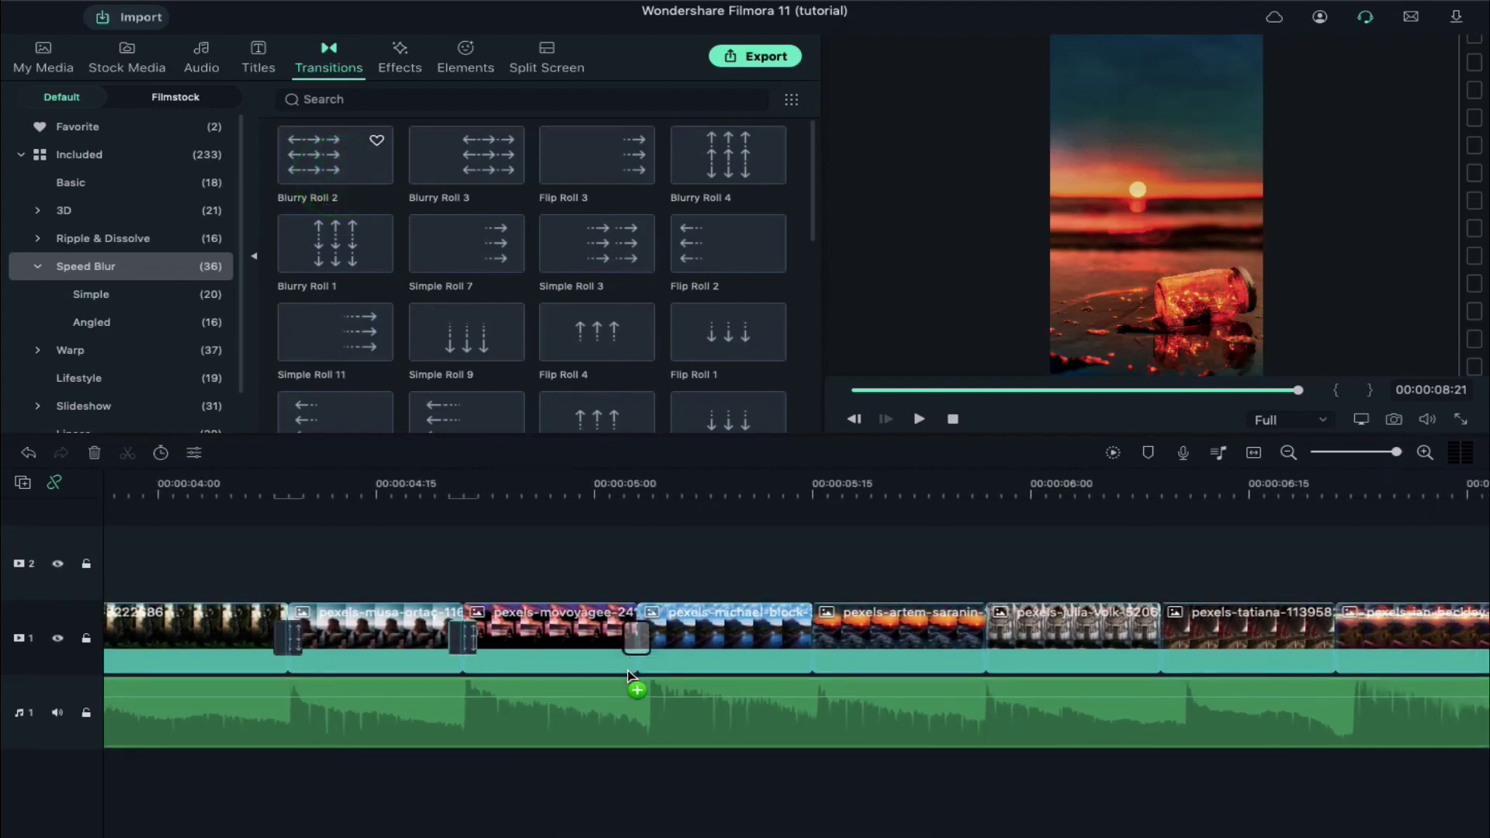
pyautogui.moveTo(475, 156); pyautogui.dragTo(682, 655)
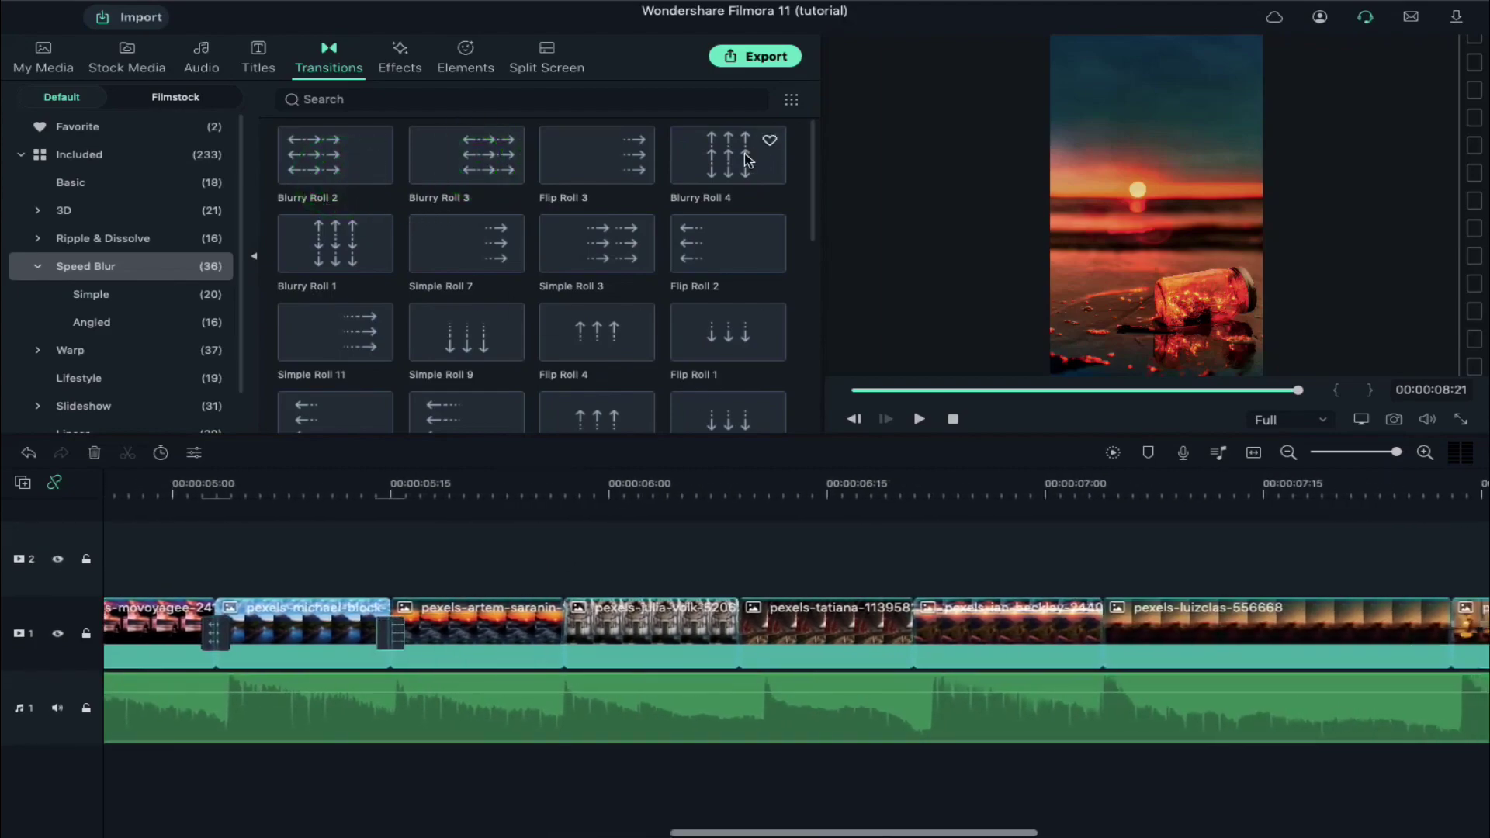
pyautogui.moveTo(745, 160); pyautogui.dragTo(558, 643)
pyautogui.moveTo(335, 243); pyautogui.dragTo(568, 615)
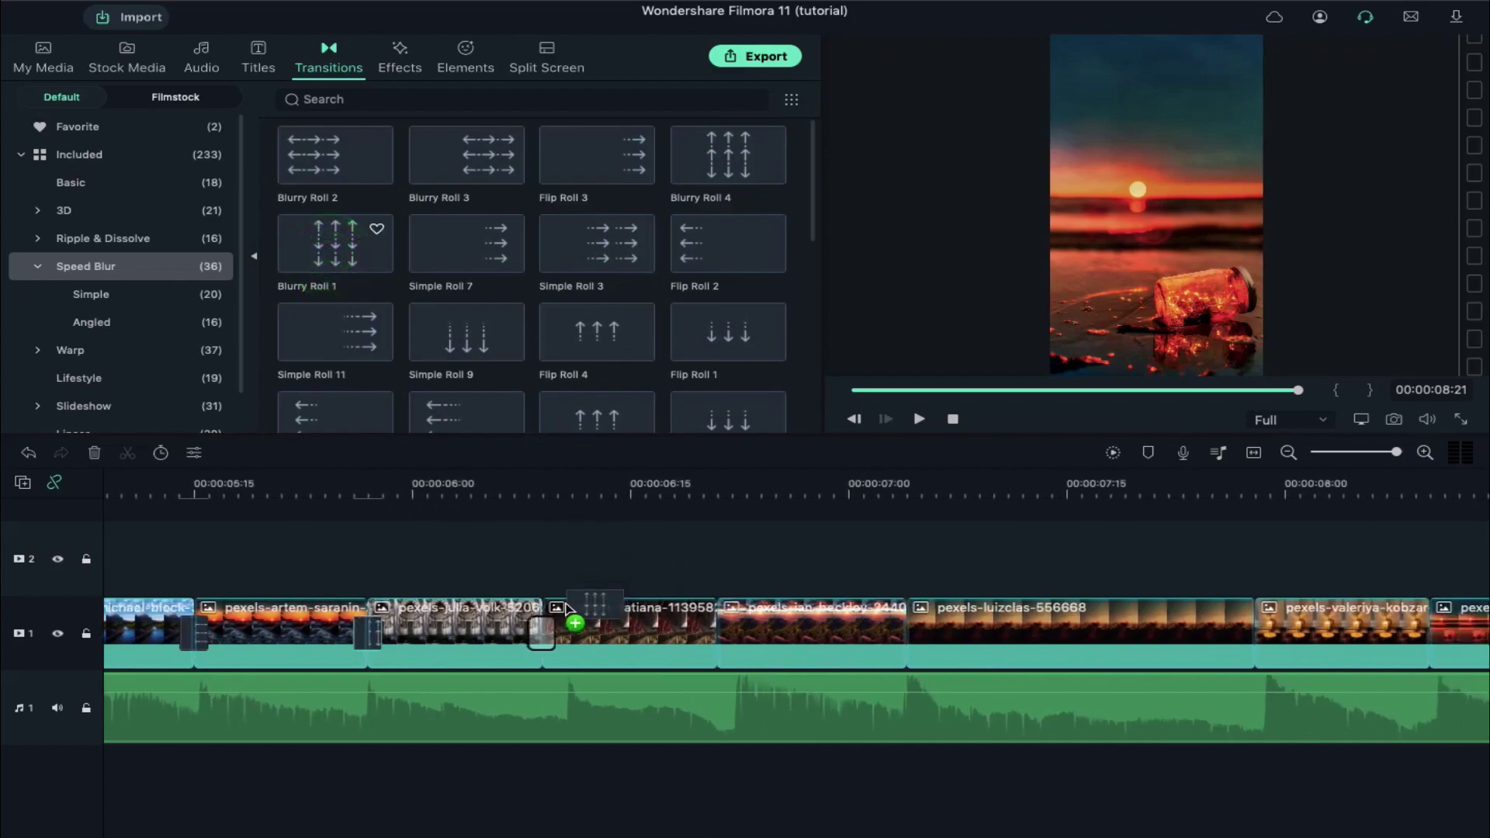
pyautogui.moveTo(333, 164); pyautogui.dragTo(492, 625)
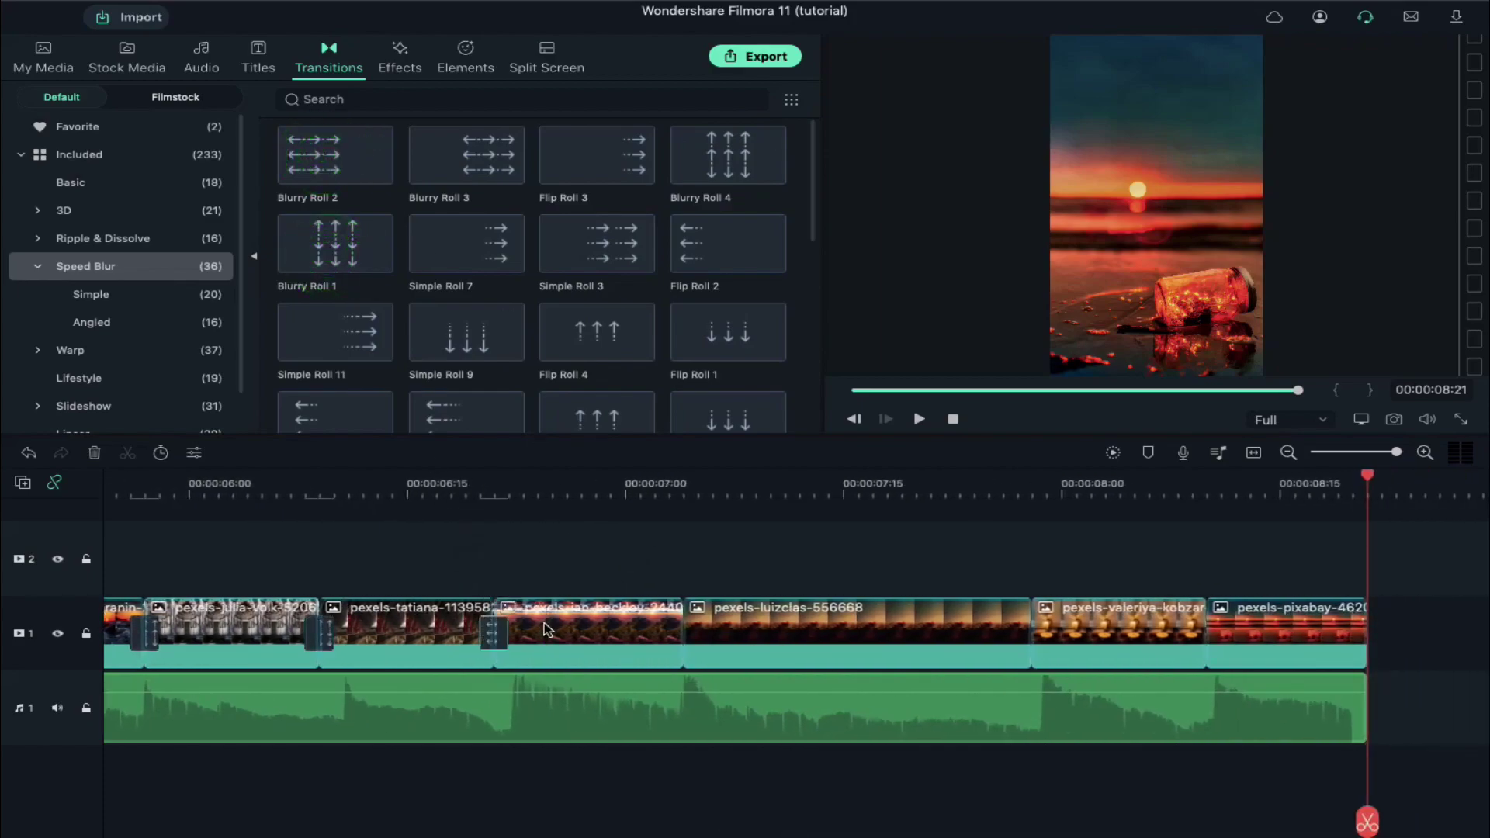
pyautogui.moveTo(442, 167); pyautogui.dragTo(670, 625)
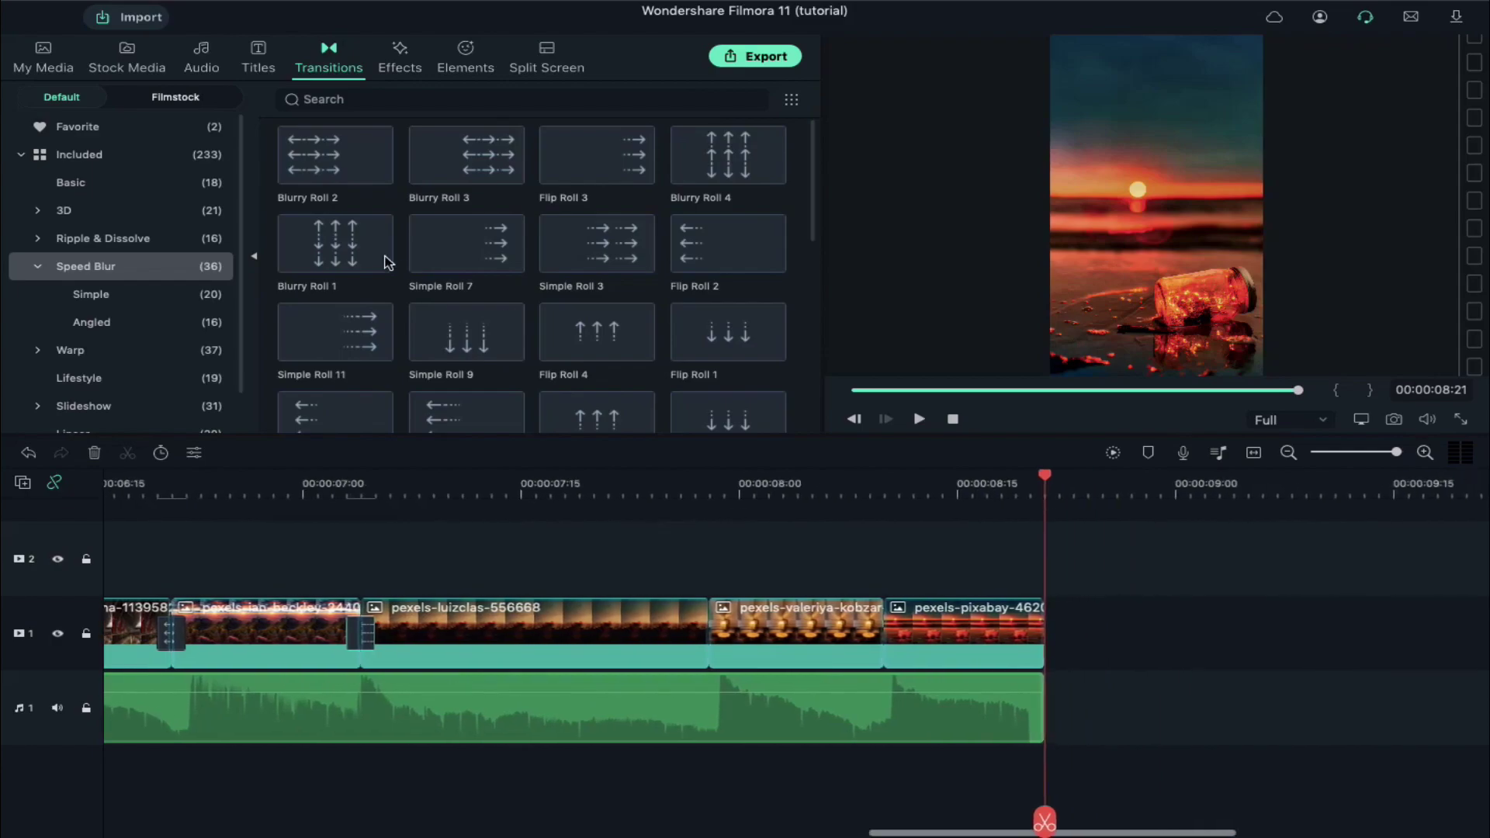
pyautogui.moveTo(387, 262); pyautogui.dragTo(695, 613)
pyautogui.moveTo(727, 154); pyautogui.dragTo(704, 635)
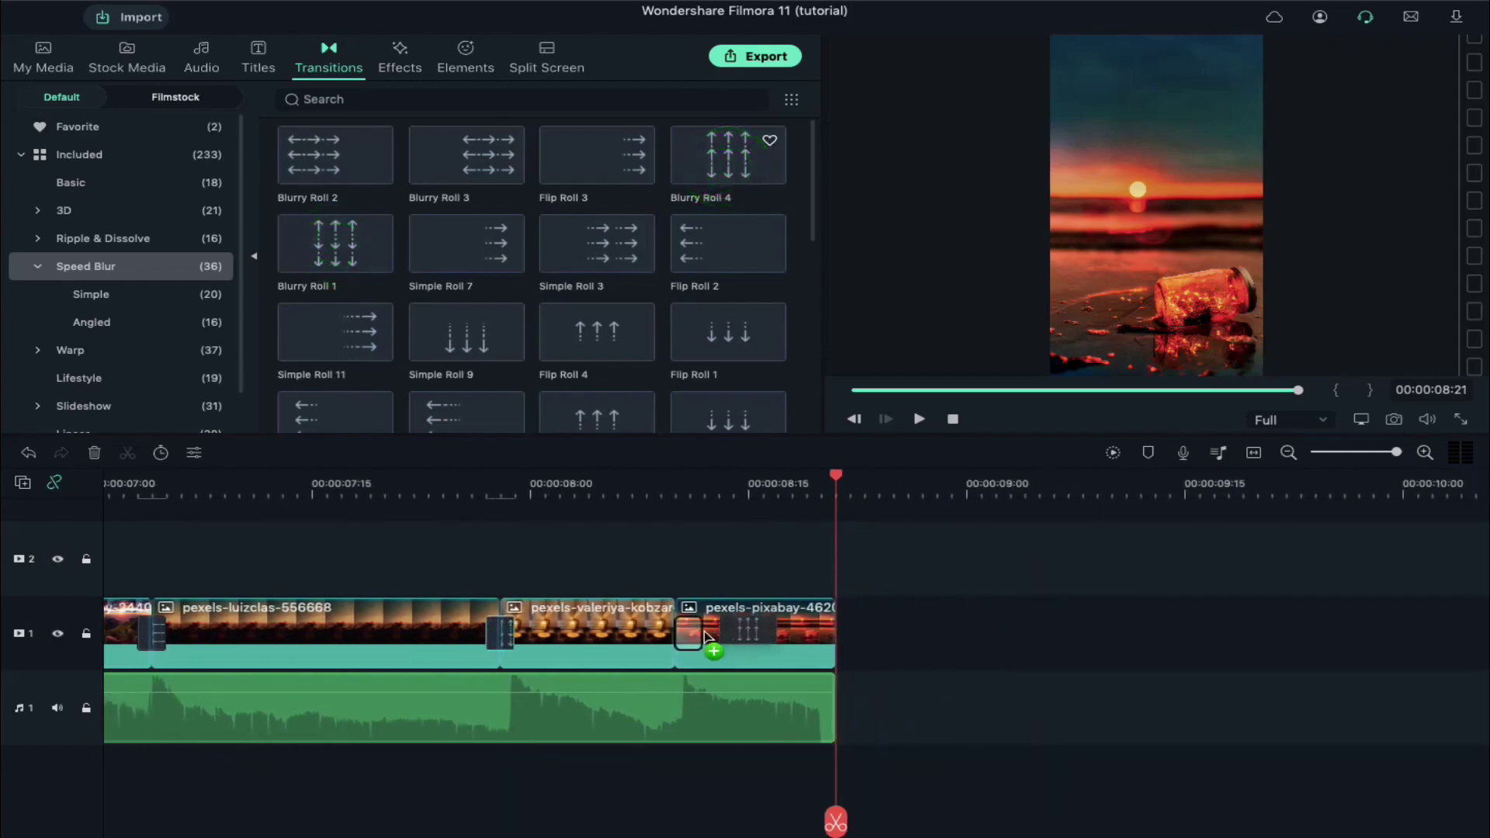
pyautogui.hscroll(-5, 639, 647)
pyautogui.hscroll(-5, 639, 648)
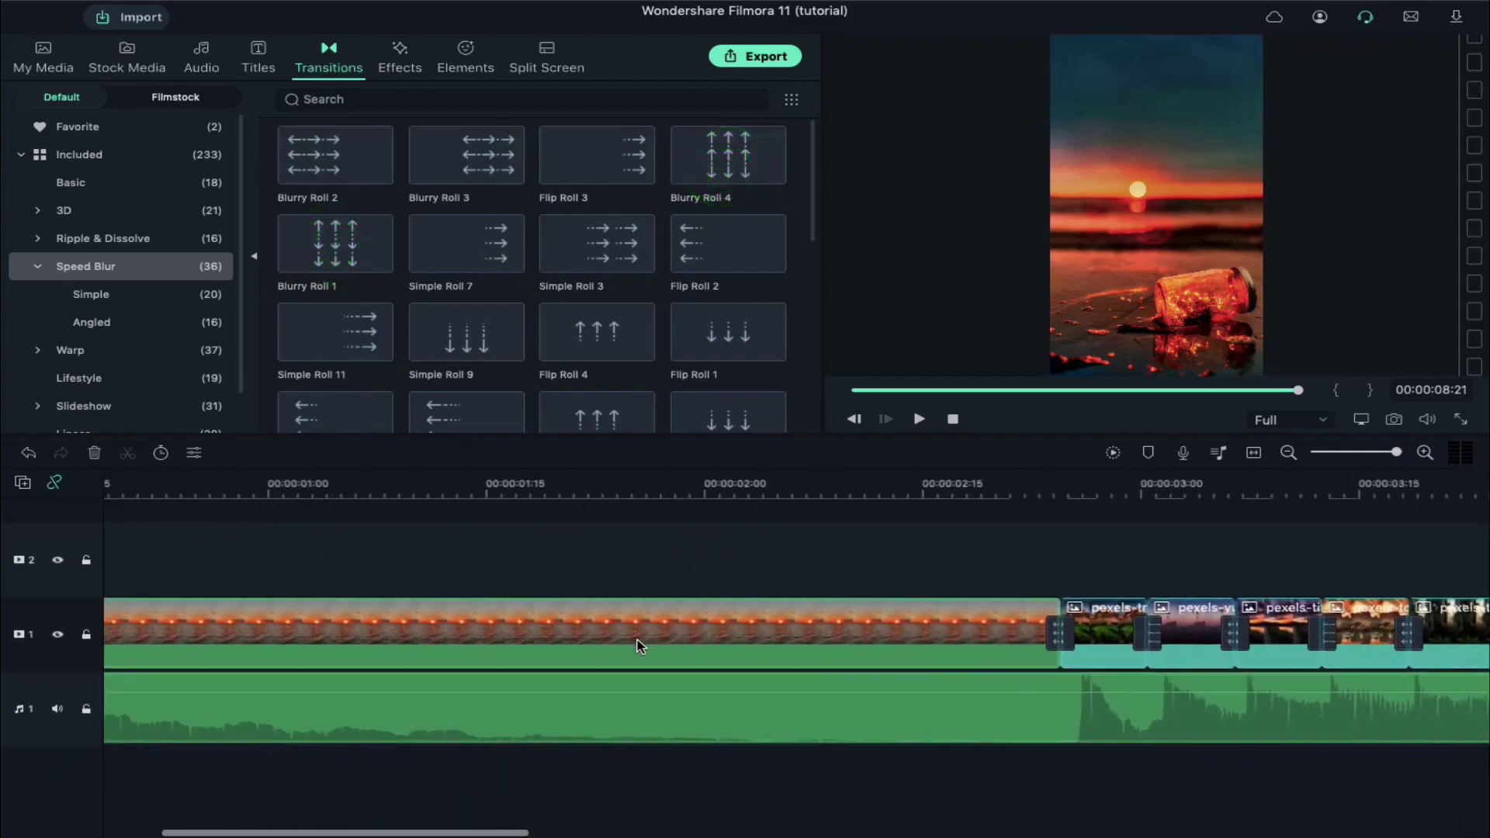
pyautogui.hscroll(-5, 638, 648)
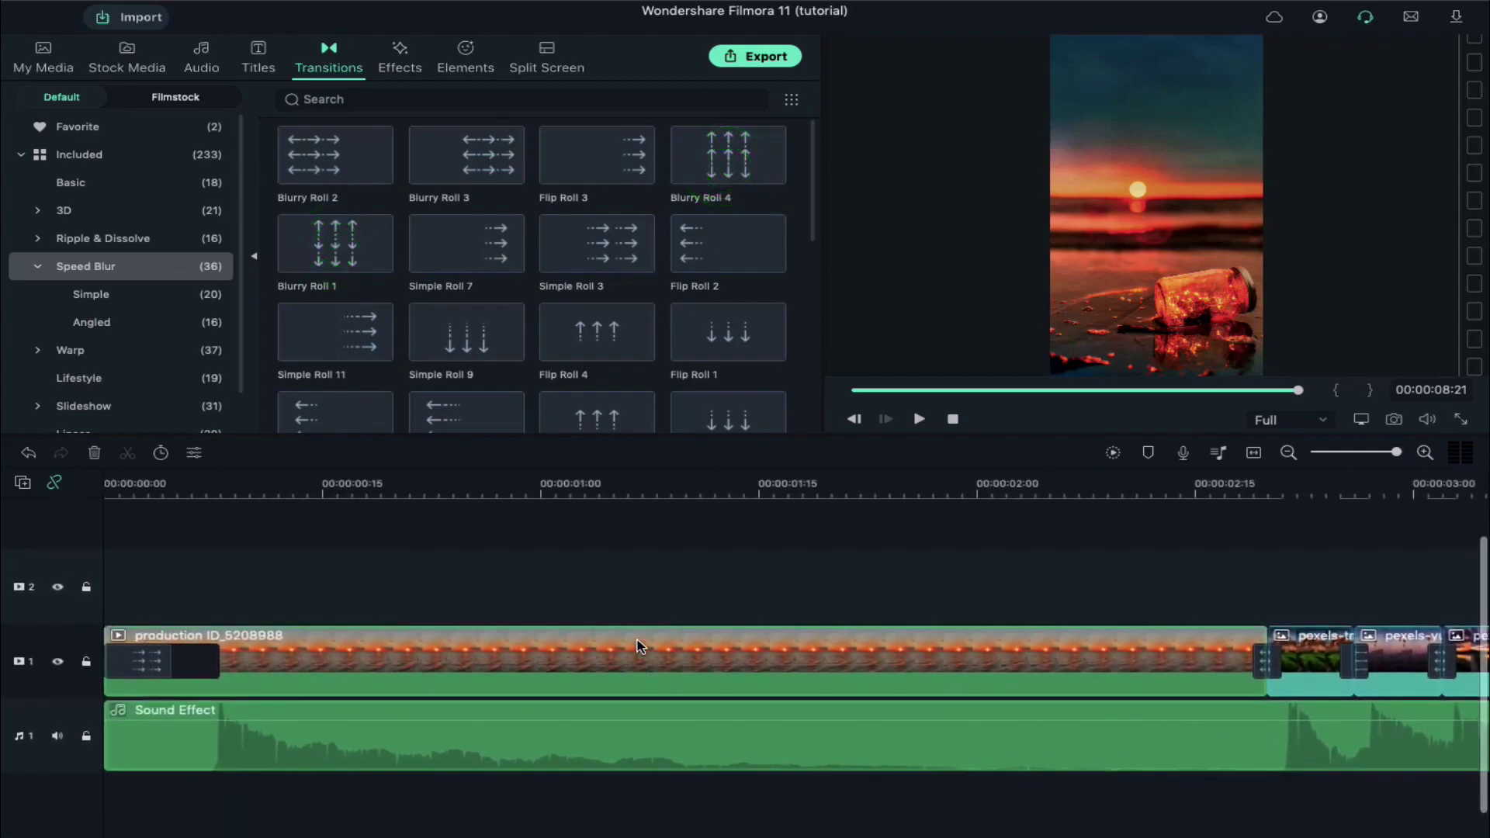
# Step: Place VIGNETTE on track 2, rotate it 90°, scale it to about 184%, and stretch it to the end
pyautogui.click(26, 67)
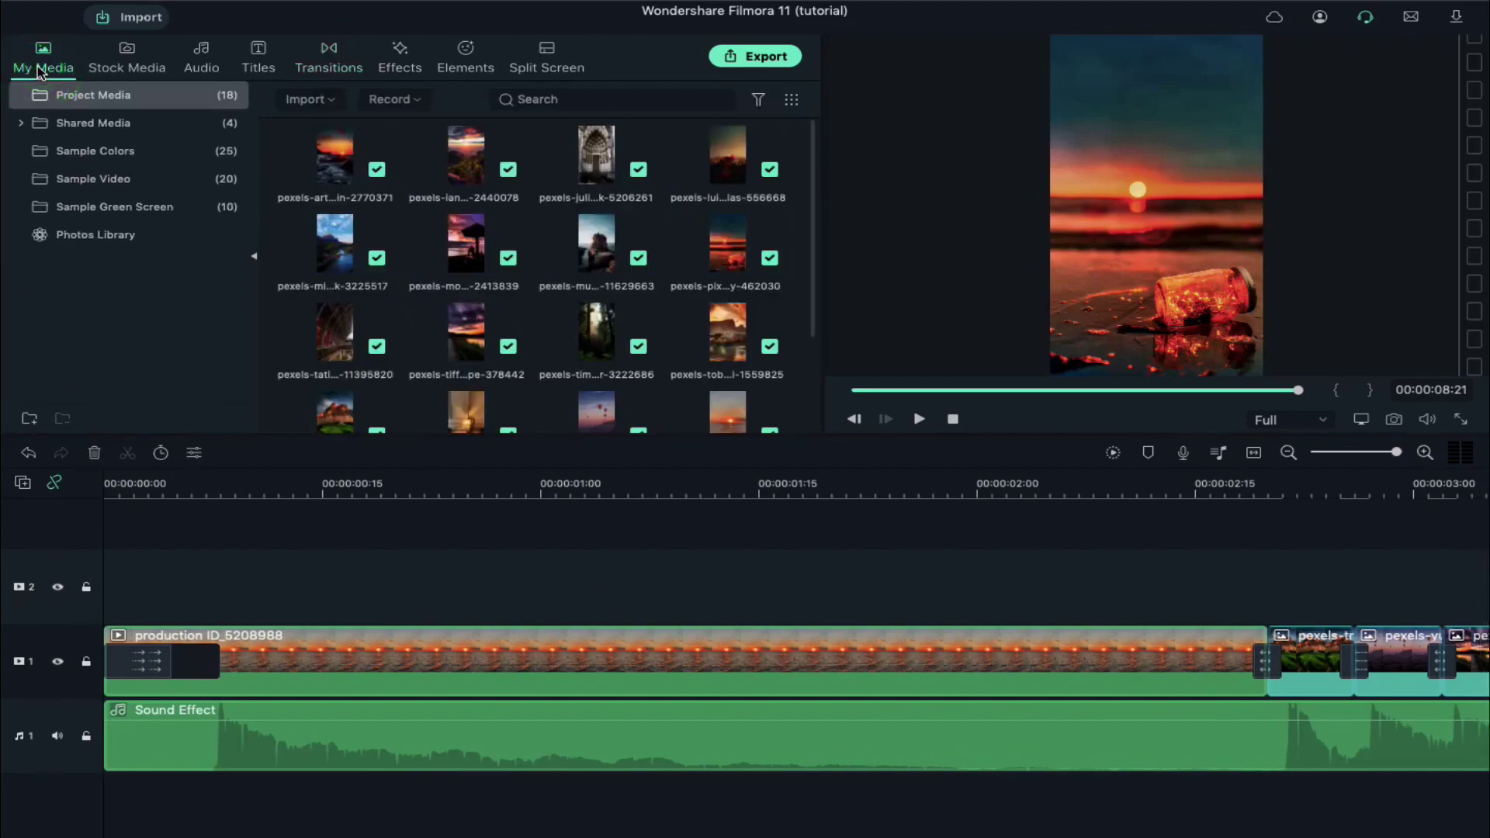
pyautogui.scroll(-3, 492, 386)
pyautogui.moveTo(466, 394); pyautogui.dragTo(117, 578)
pyautogui.click(509, 491)
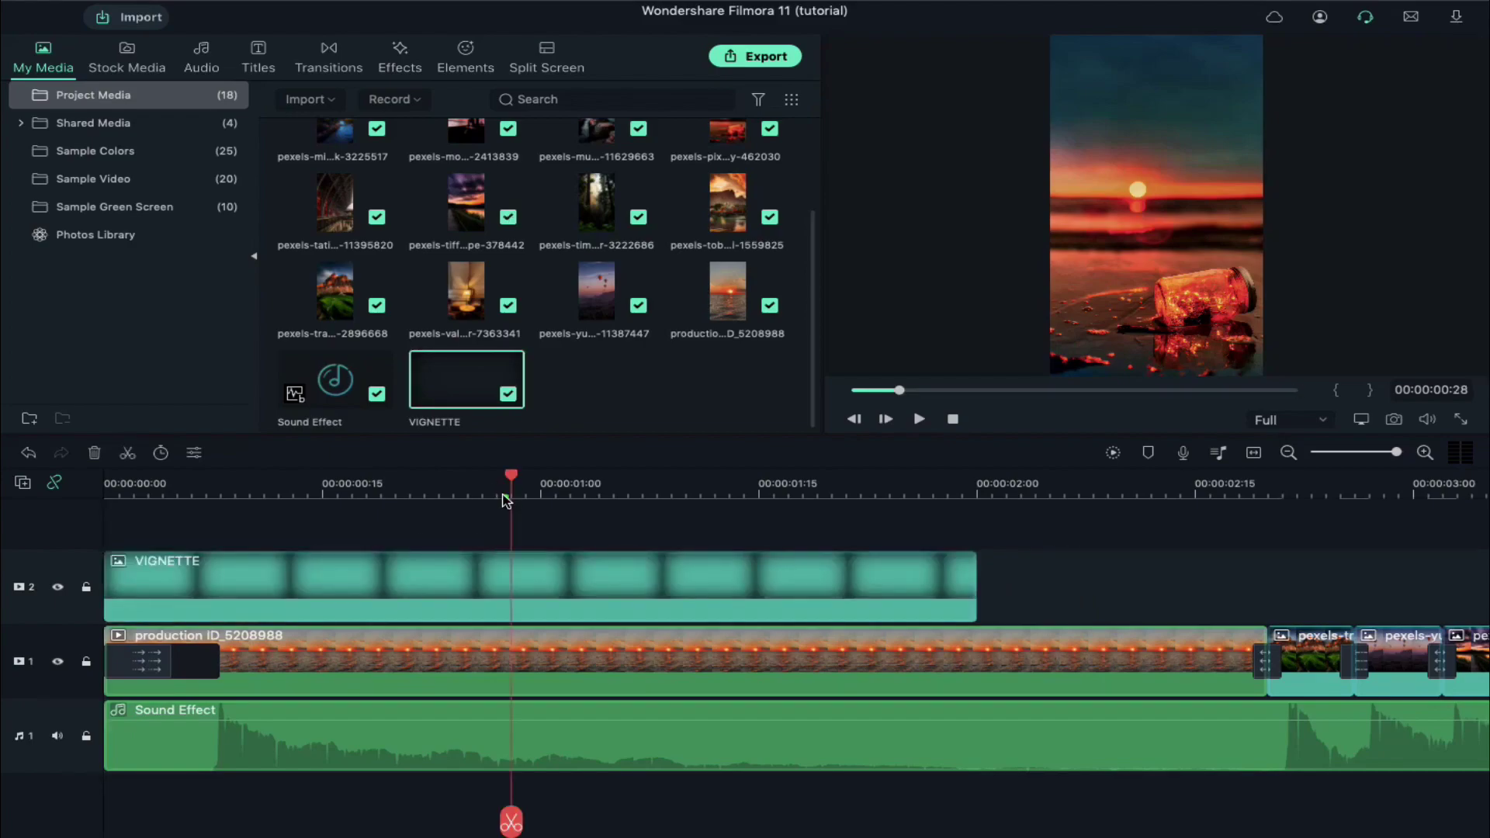
pyautogui.doubleClick(530, 574)
pyautogui.write('90')
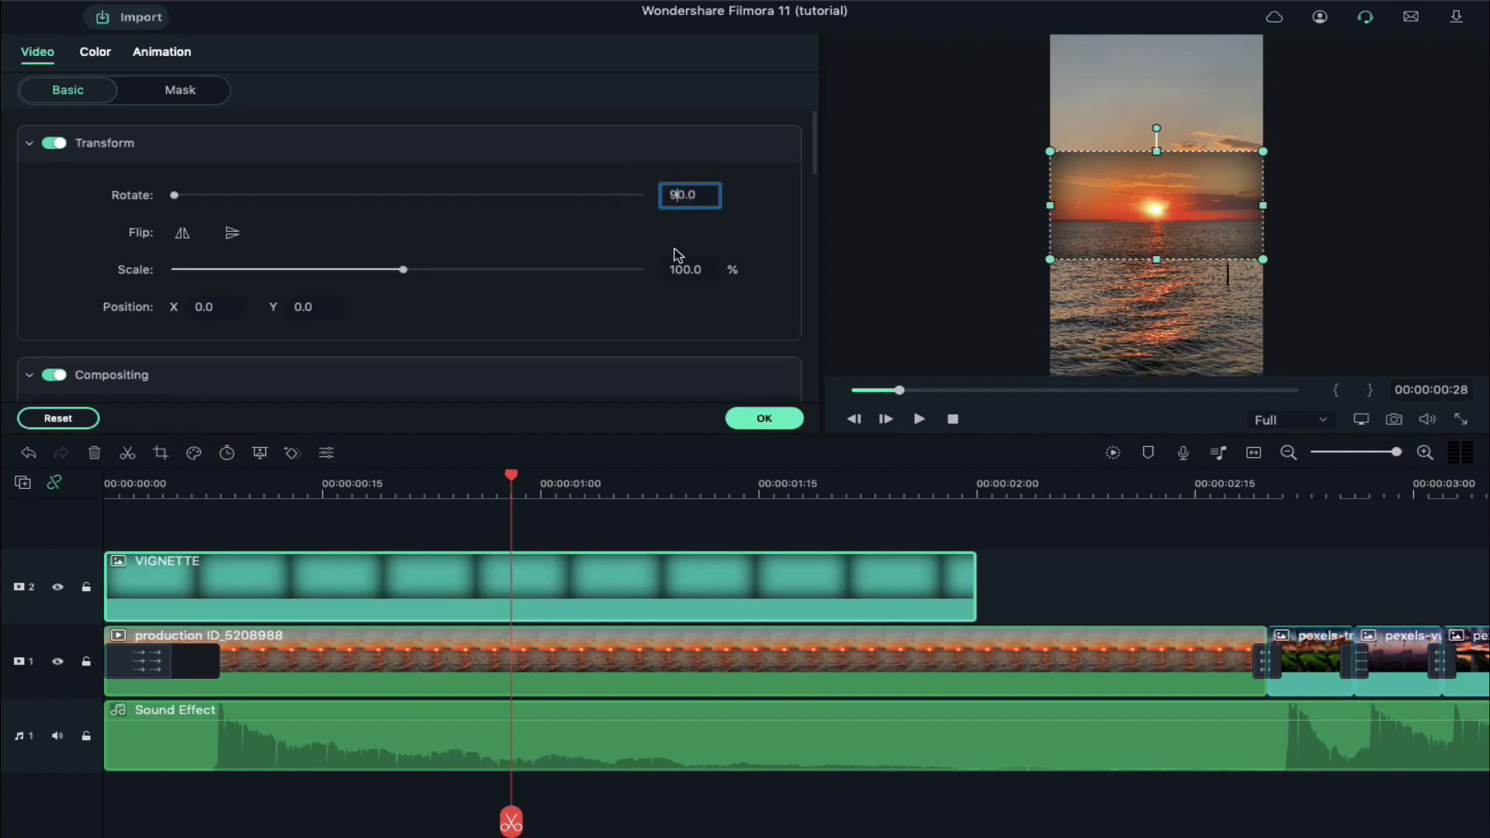
pyautogui.press('Return')
pyautogui.moveTo(405, 272); pyautogui.dragTo(467, 296)
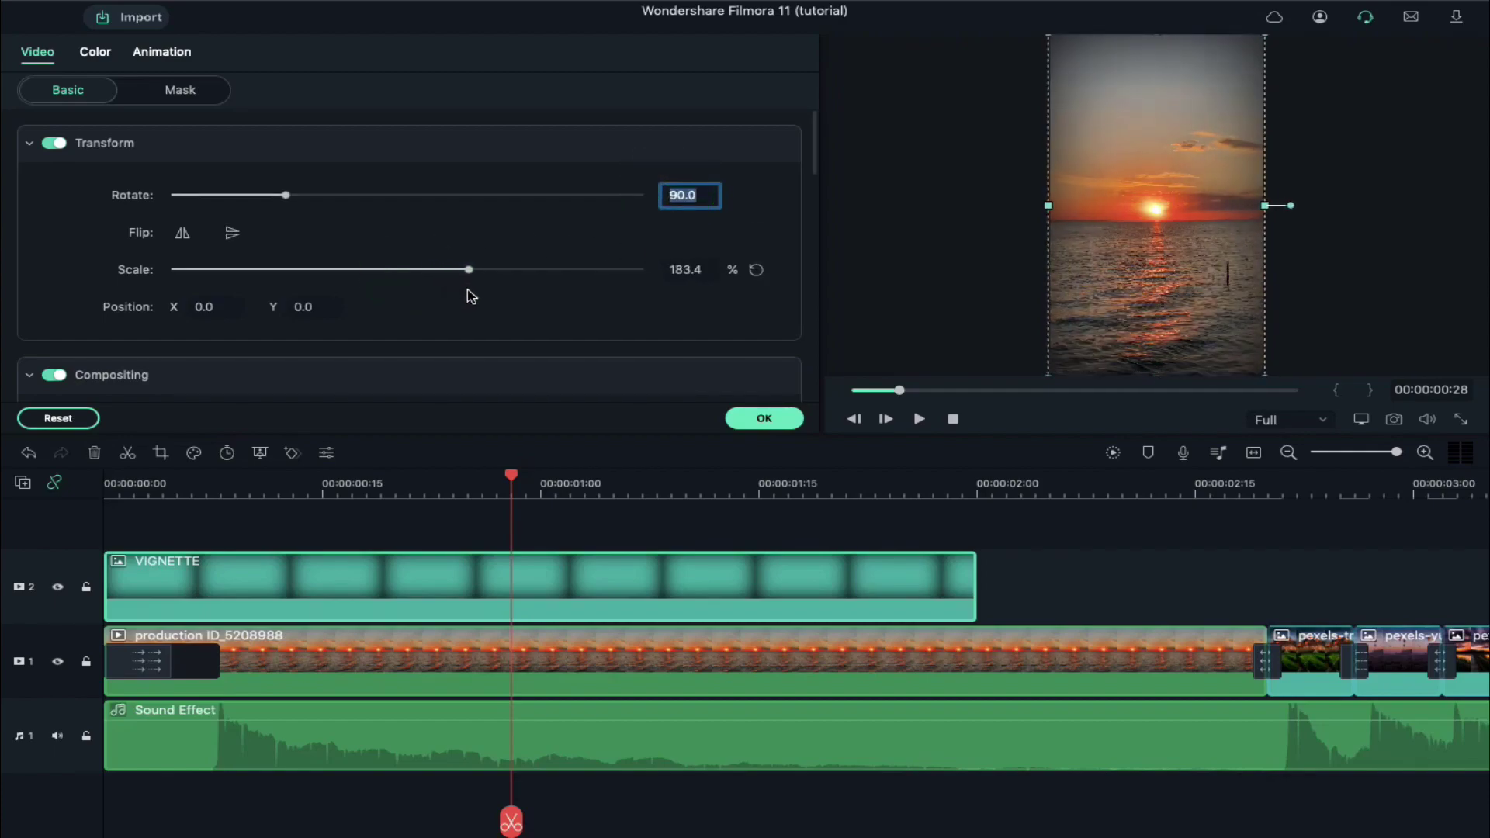
pyautogui.scroll(-1, 766, 604)
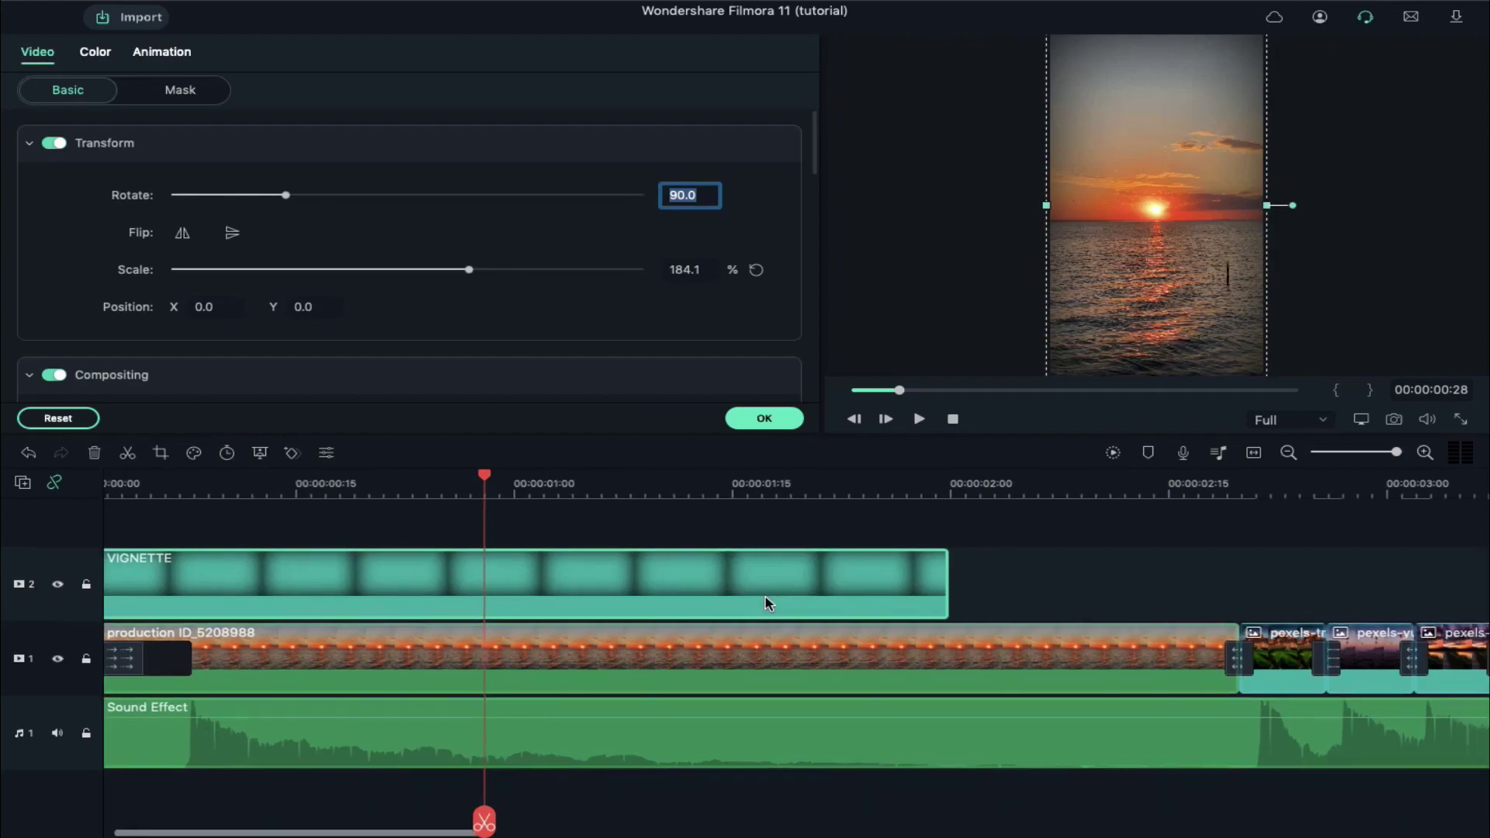
pyautogui.scroll(-3, 763, 604)
pyautogui.scroll(-1, 757, 604)
pyautogui.scroll(-1, 752, 605)
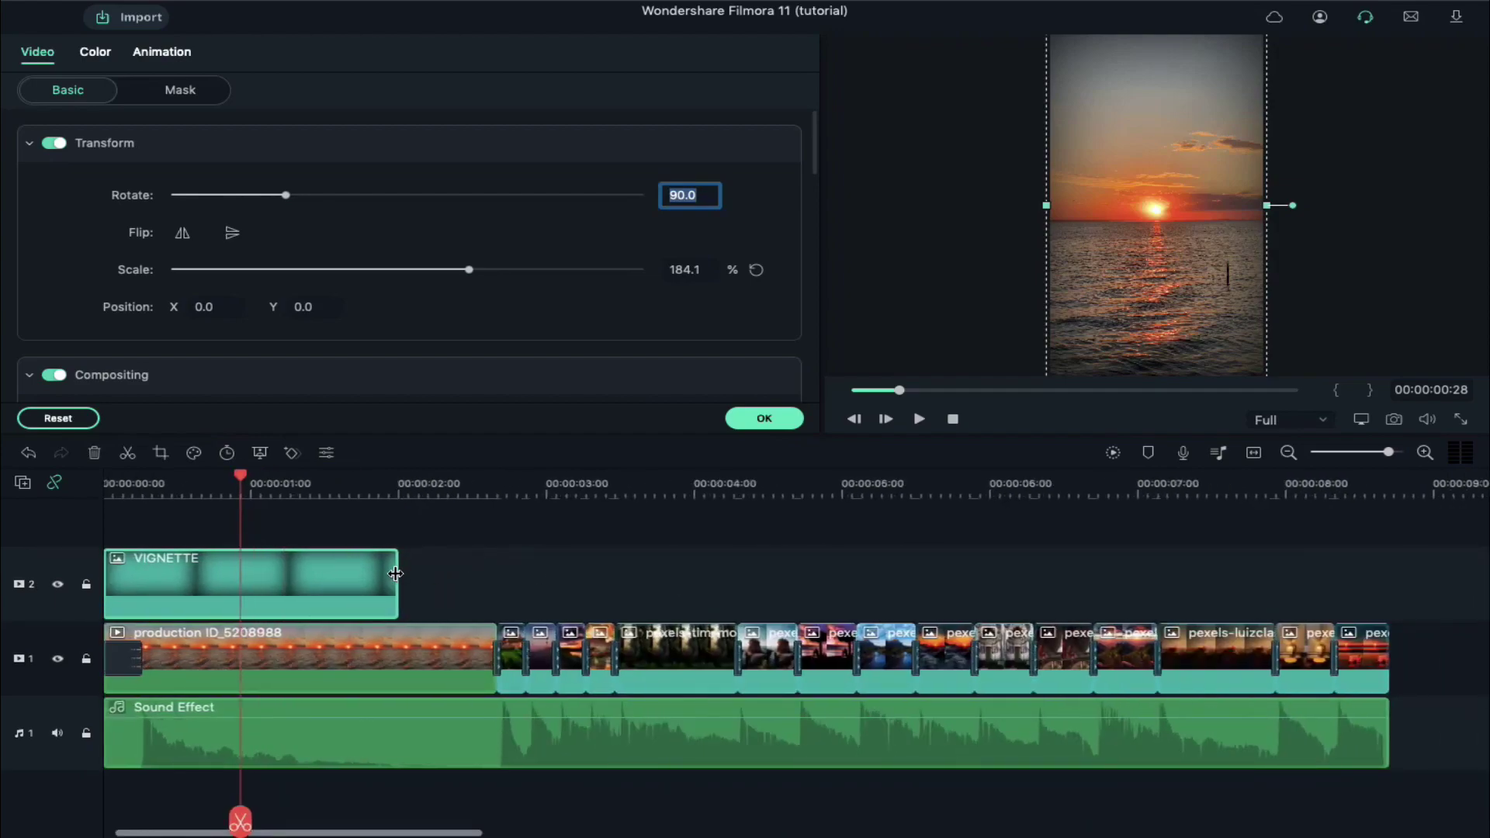
pyautogui.moveTo(397, 582); pyautogui.dragTo(1388, 614)
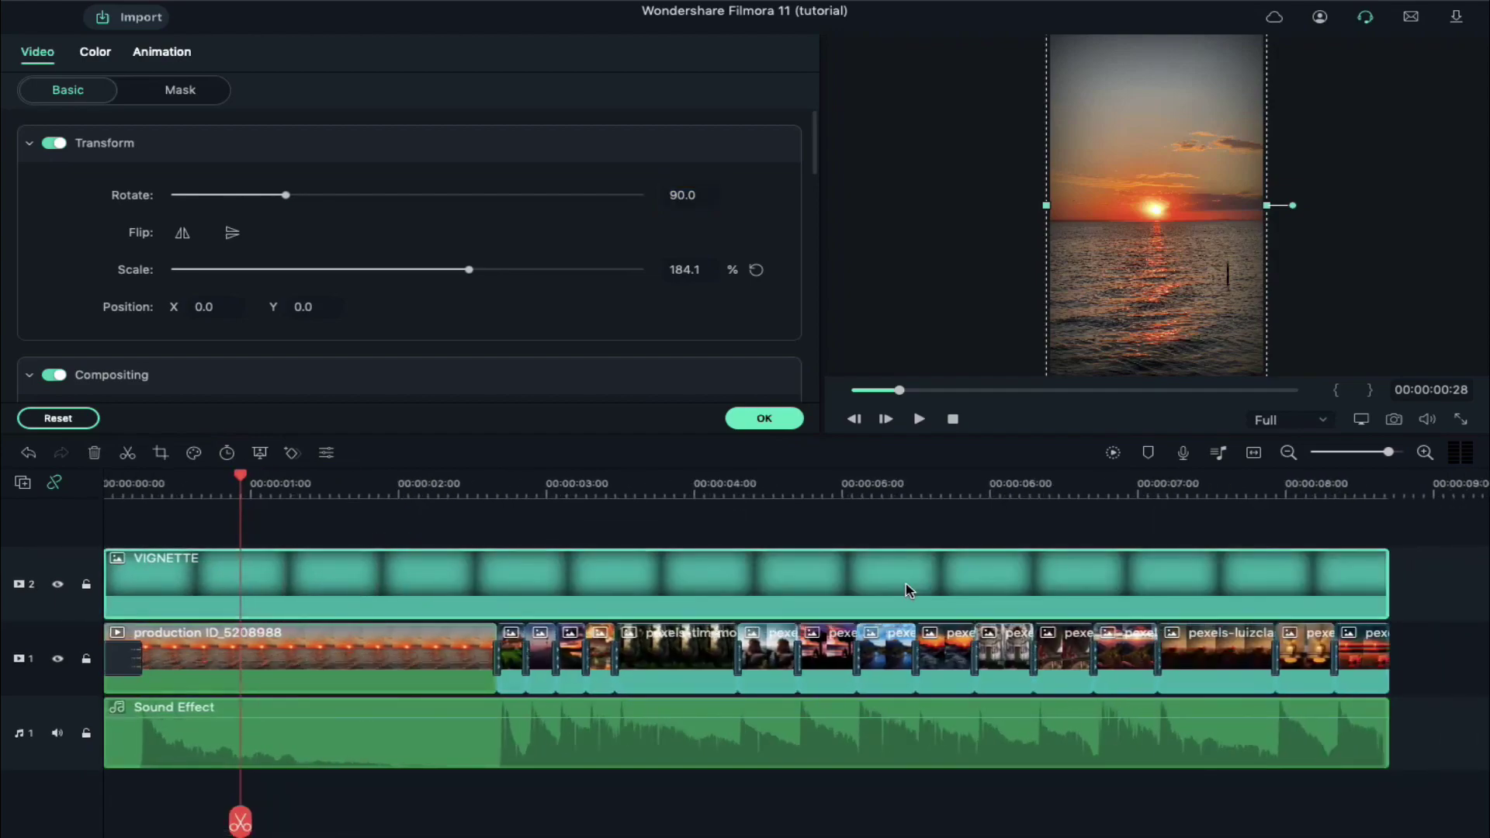
pyautogui.click(777, 423)
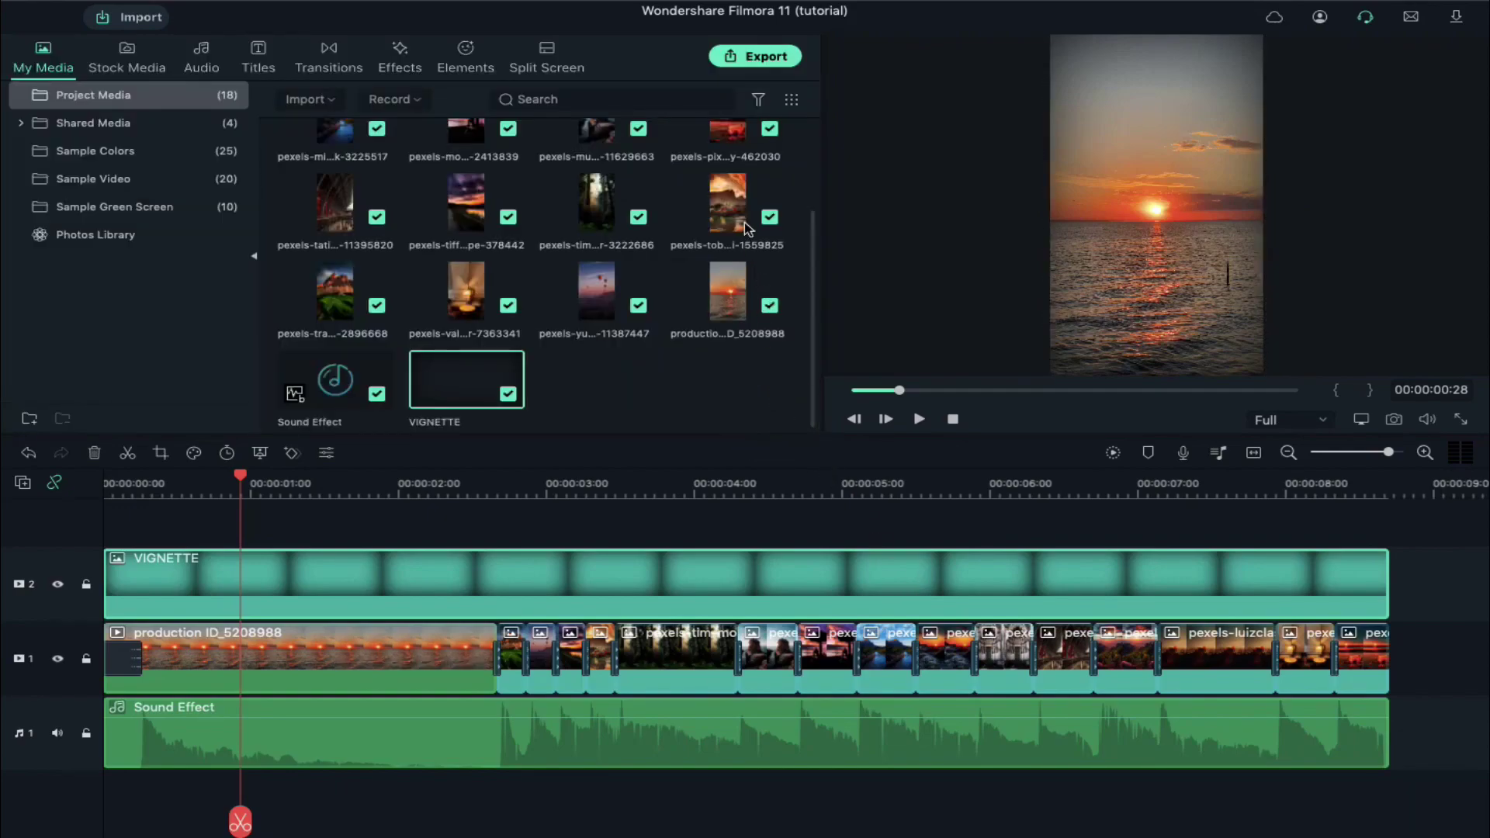
# Step: Render an MP4 named Slideshow at 1080 x 1920 and dismiss the export-complete notice
pyautogui.click(751, 65)
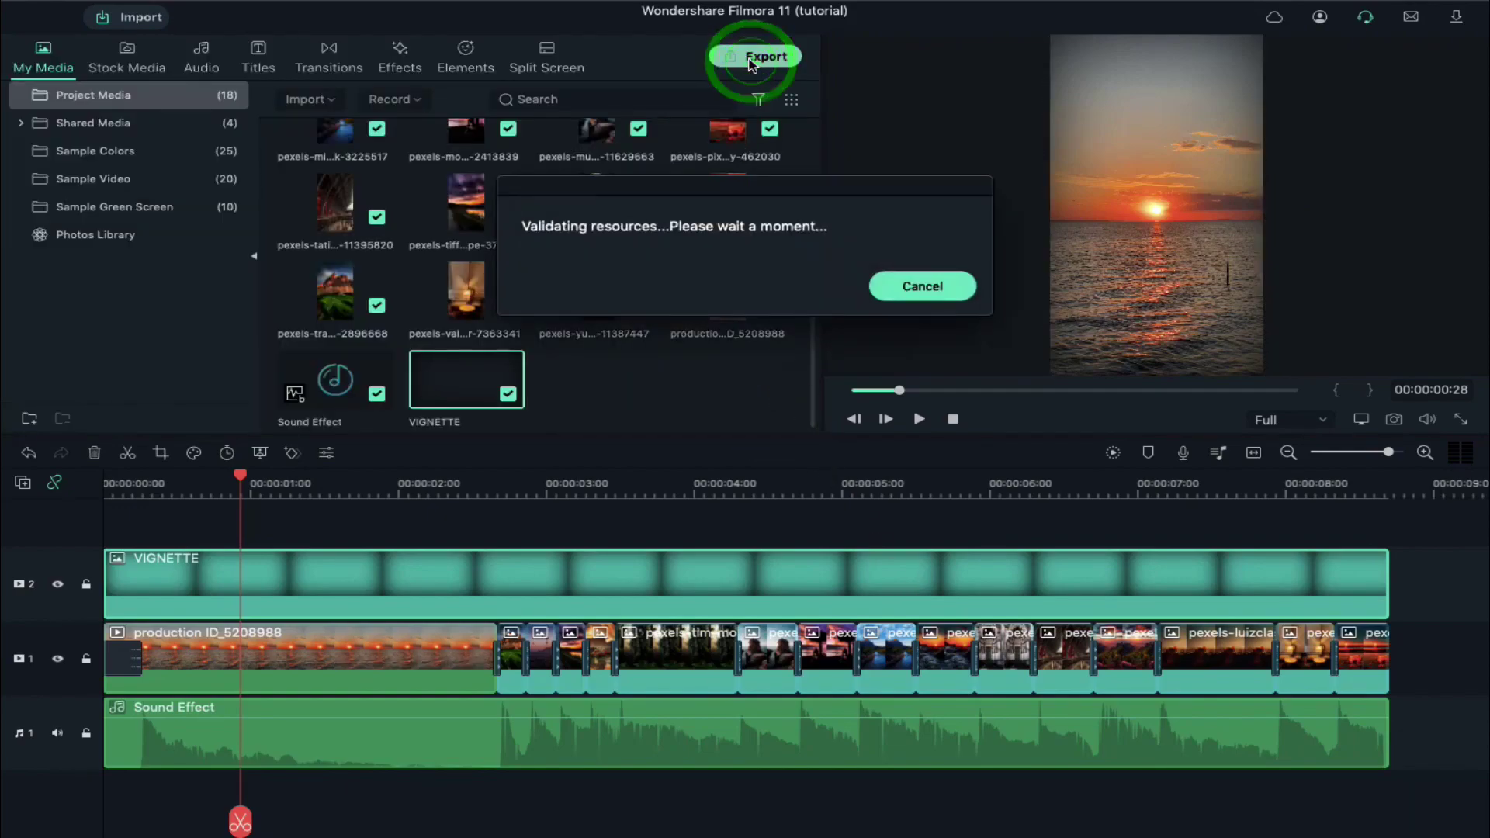
pyautogui.click(393, 276)
pyautogui.click(783, 276)
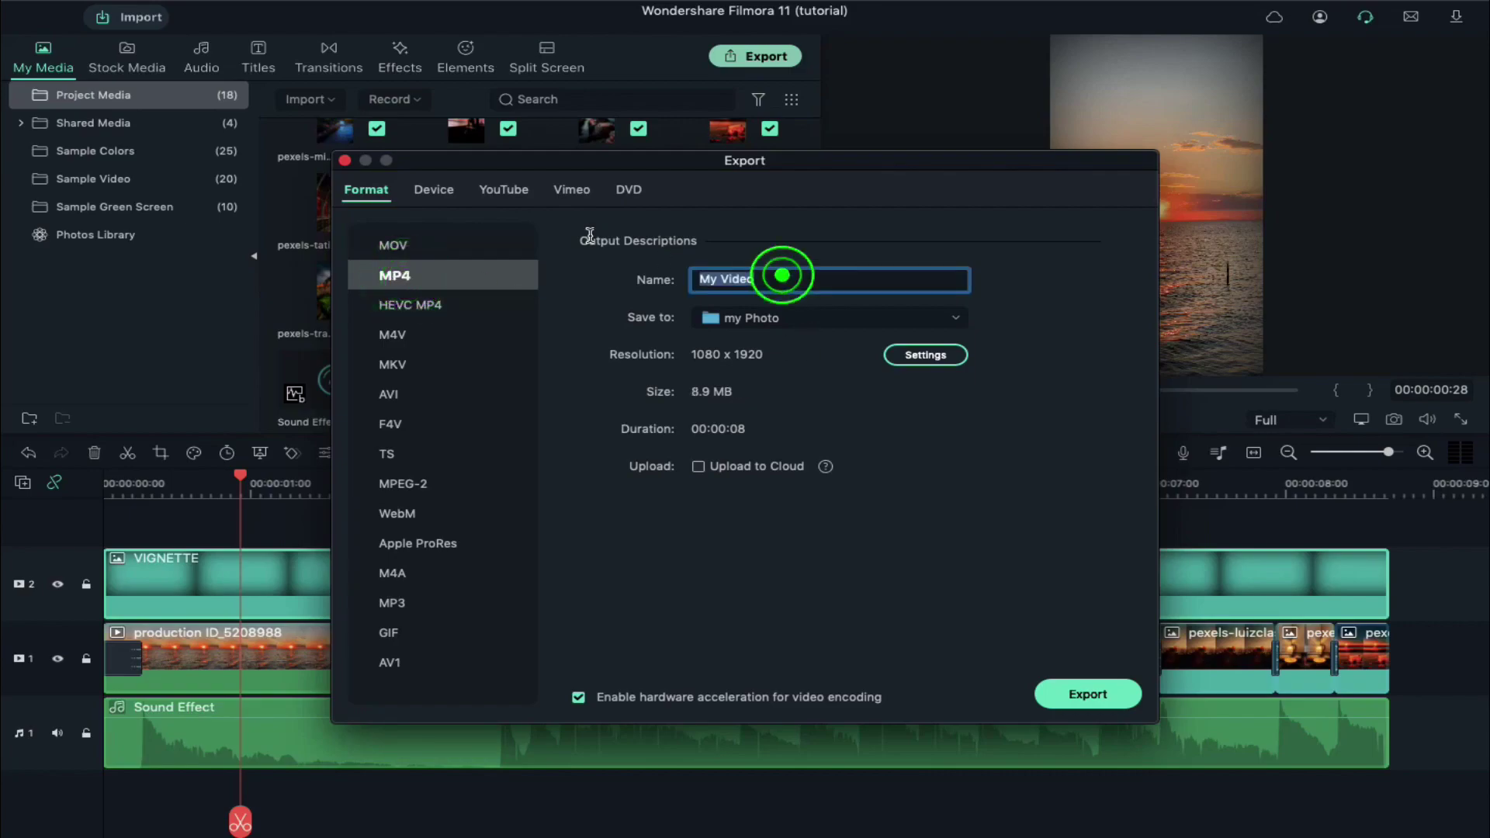
pyautogui.click(926, 354)
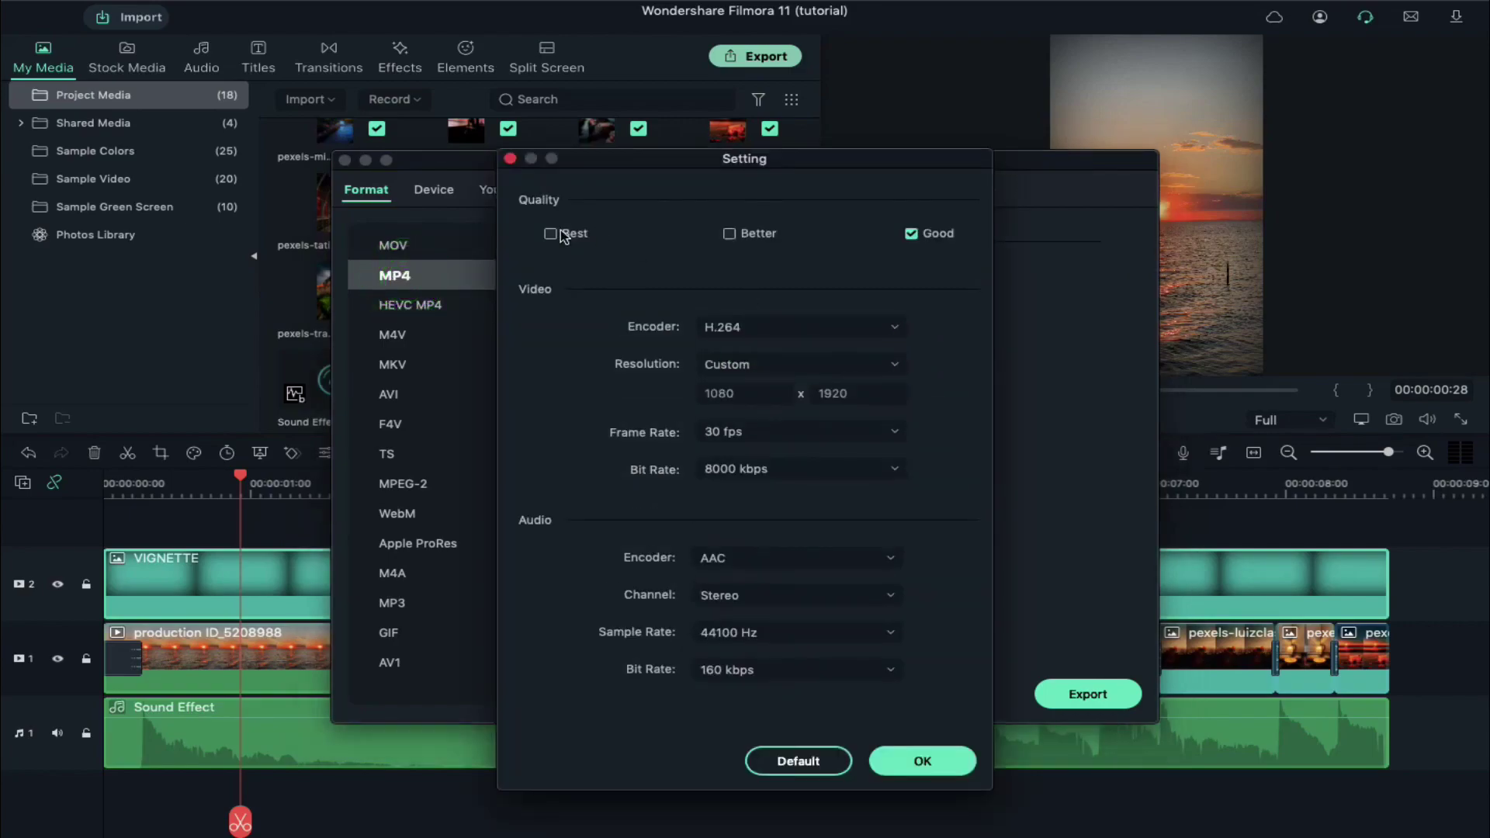
pyautogui.click(926, 766)
pyautogui.press('Return')
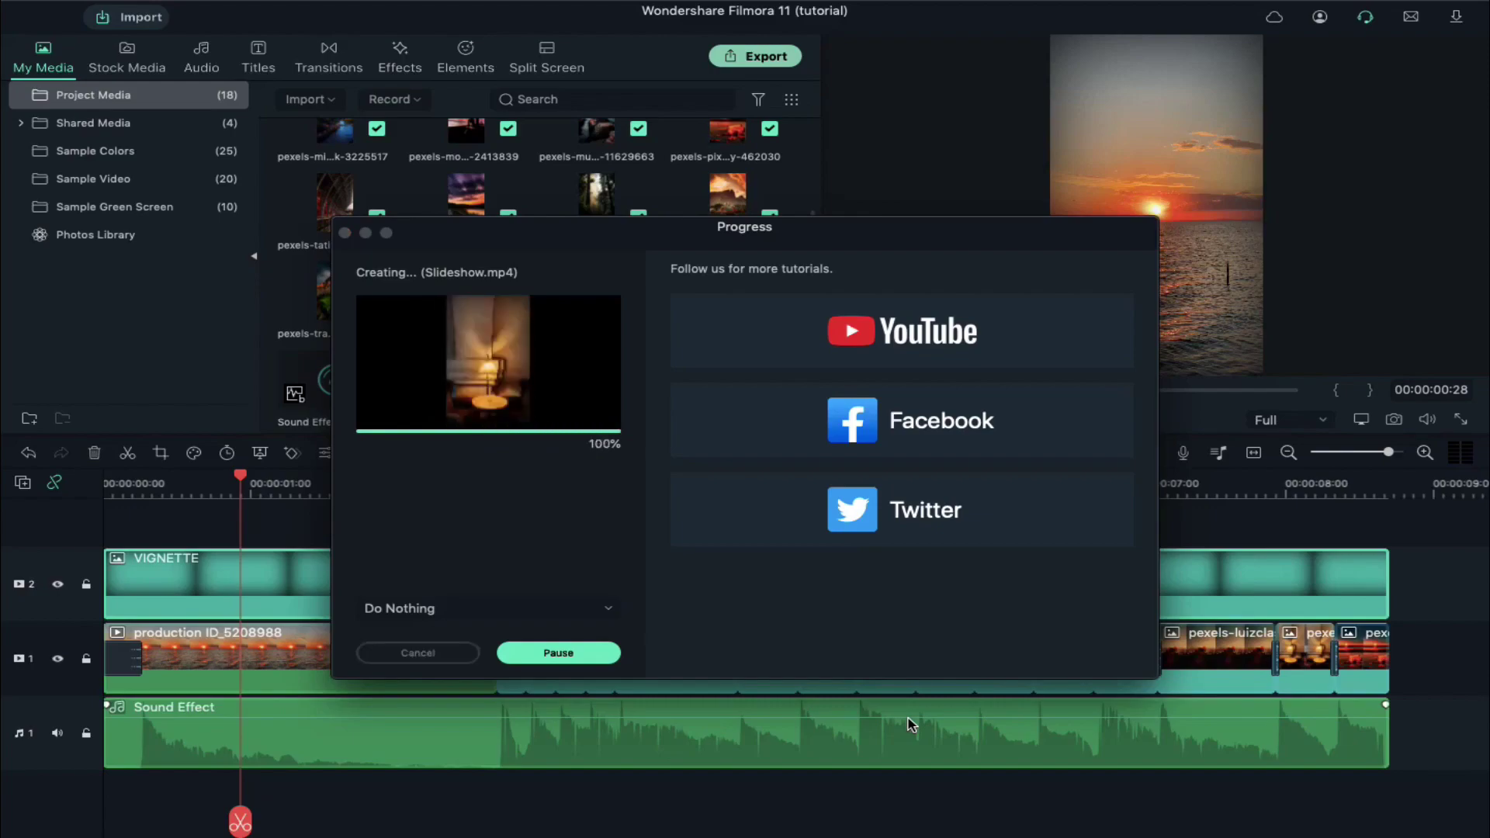
pyautogui.click(770, 521)
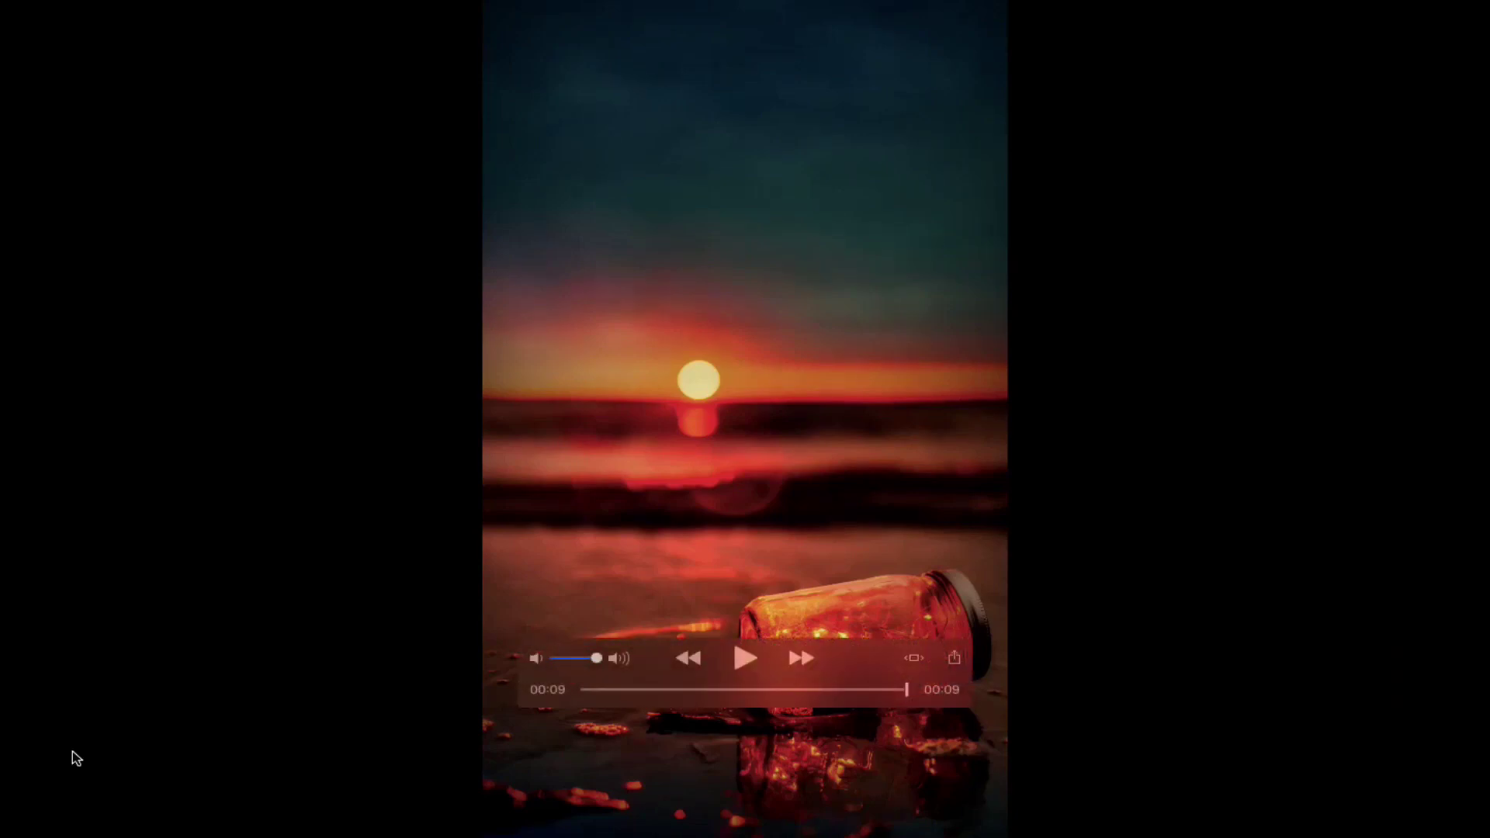
pyautogui.press('super+Tab')
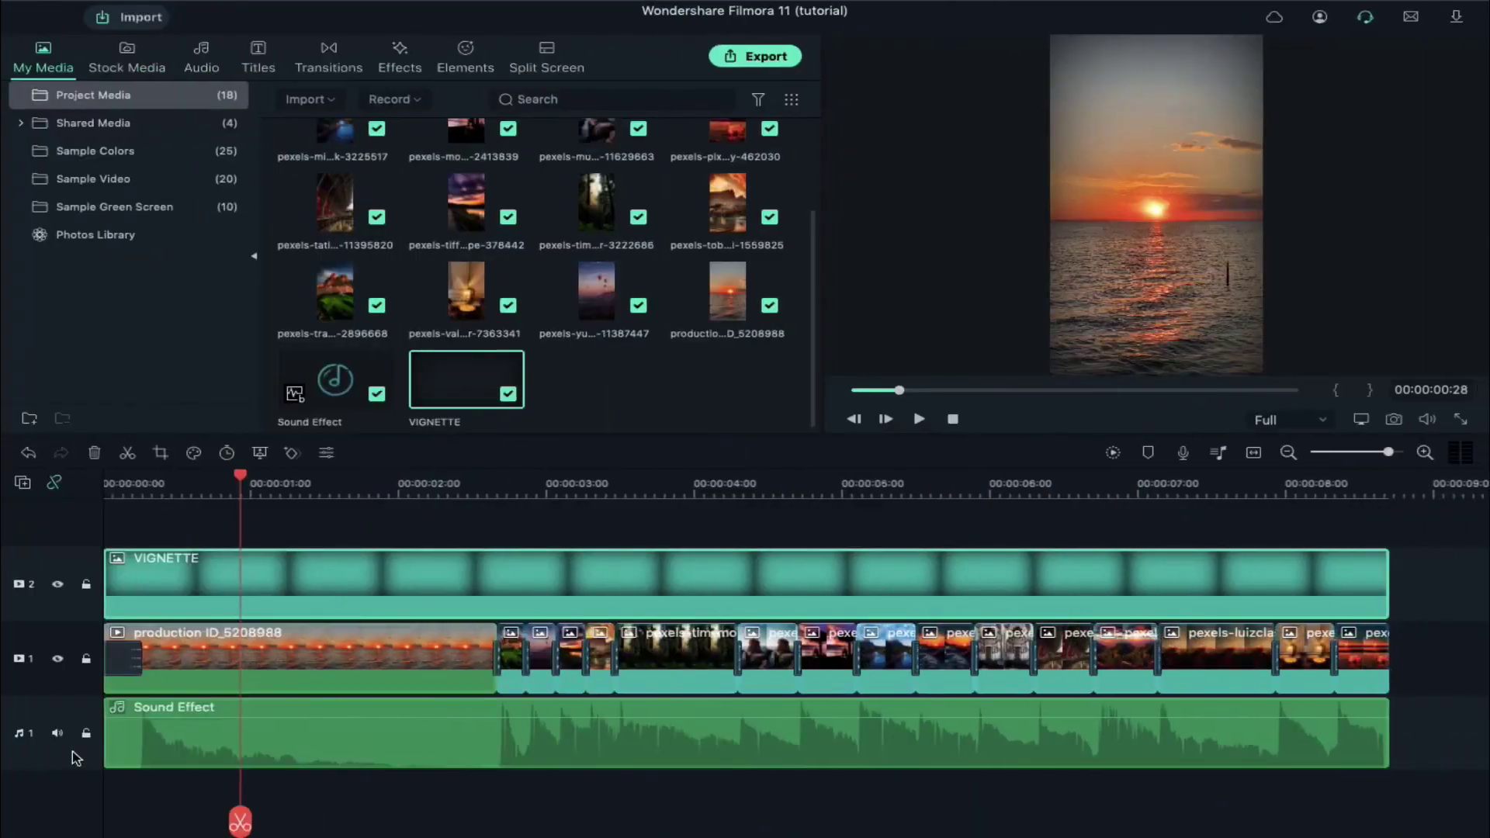